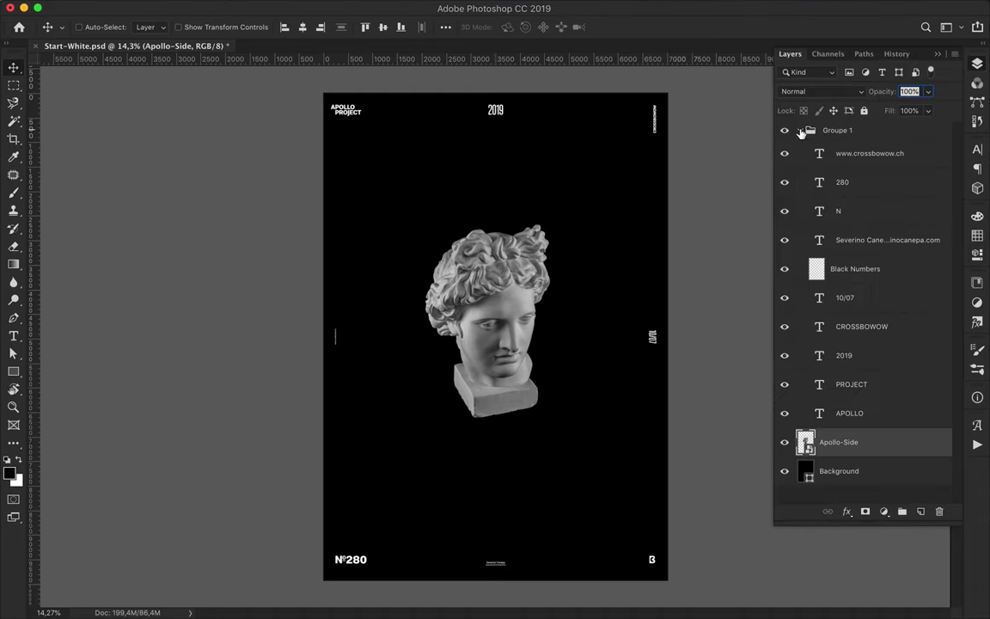
Step: Scale the Apollo statue layer up to about 188% and reposition it on the poster
left_click(801, 131)
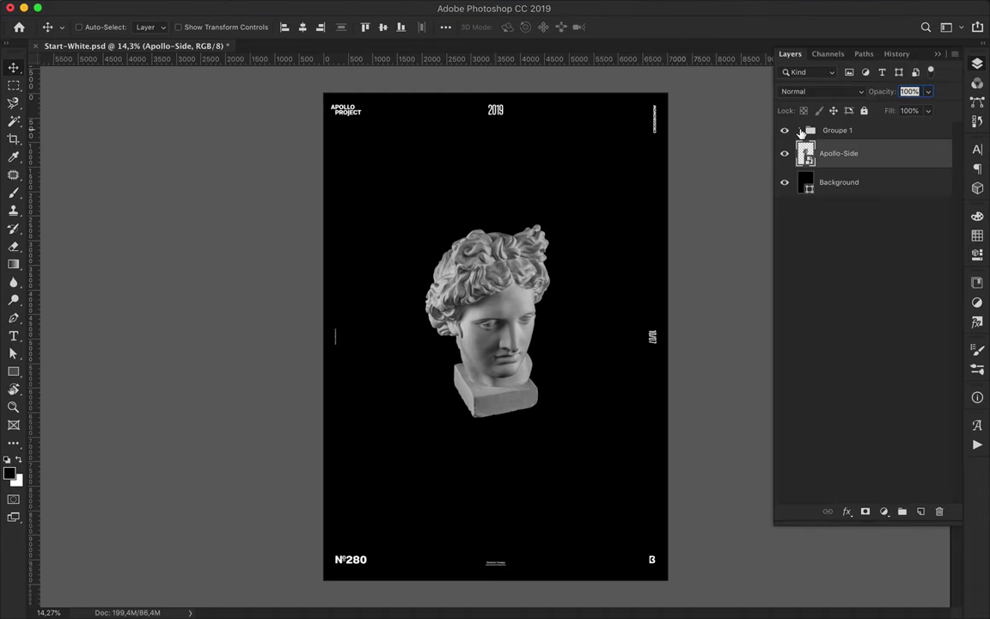
key("ctrl+t")
left_click_drag(579, 464, 655, 599)
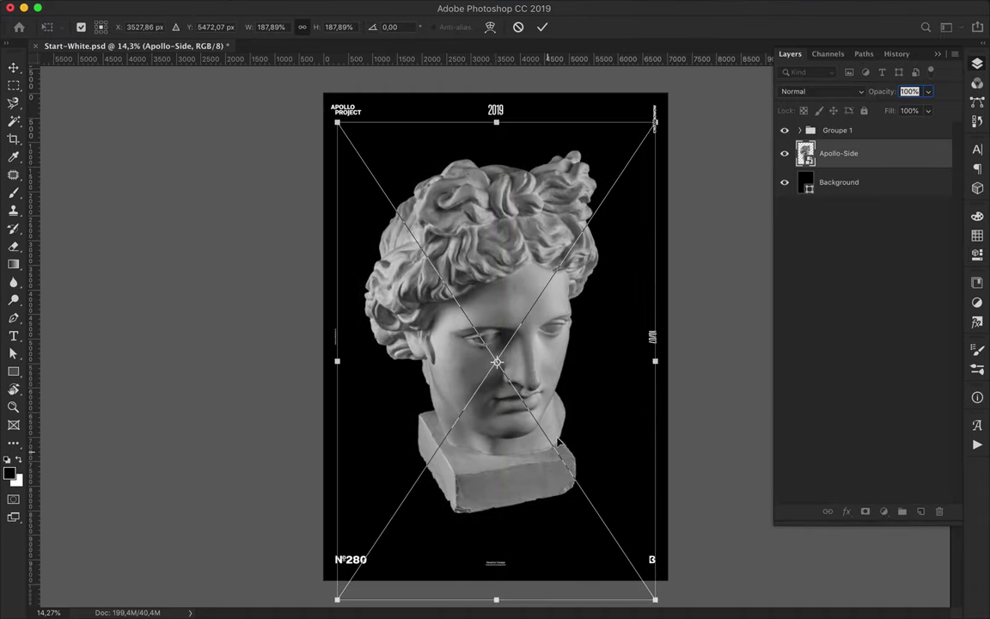
left_click_drag(549, 455, 601, 524)
key("Return")
left_click_drag(499, 361, 512, 316)
Step: Add a Levels adjustment (75 / 1.00 / 208), merge it into the statue, and duplicate the layer
left_click(883, 511)
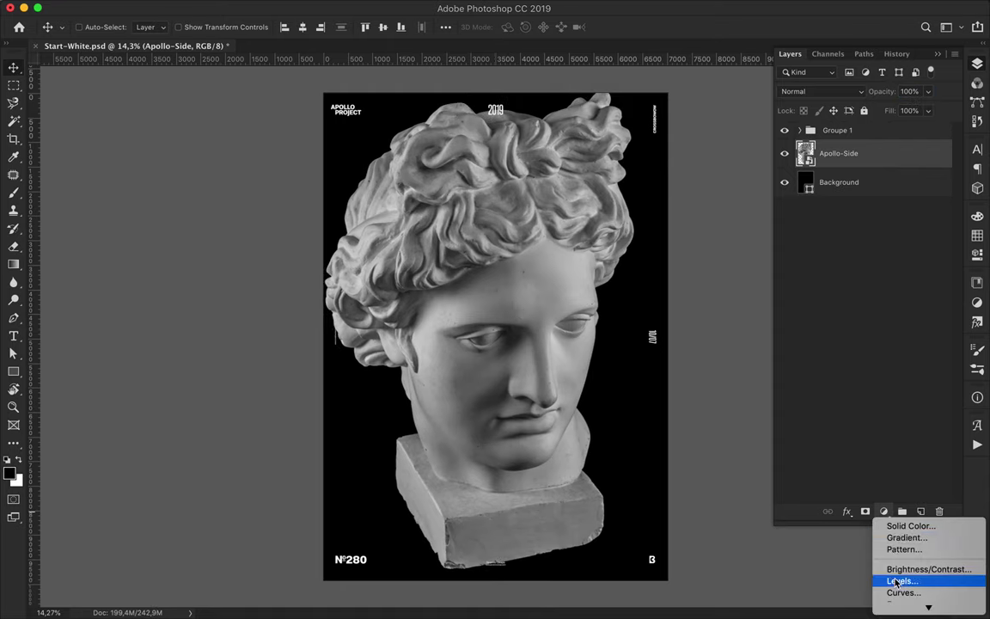
left_click(901, 580)
left_click_drag(778, 347, 788, 348)
left_click_drag(944, 347, 914, 347)
left_click_drag(789, 347, 827, 349)
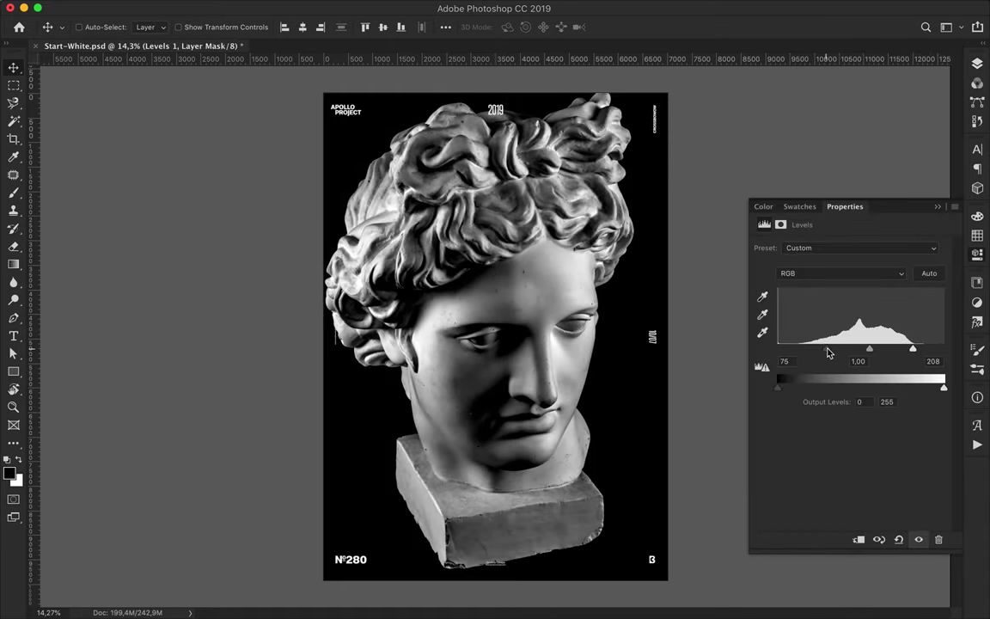
key("F7")
key("ctrl+e")
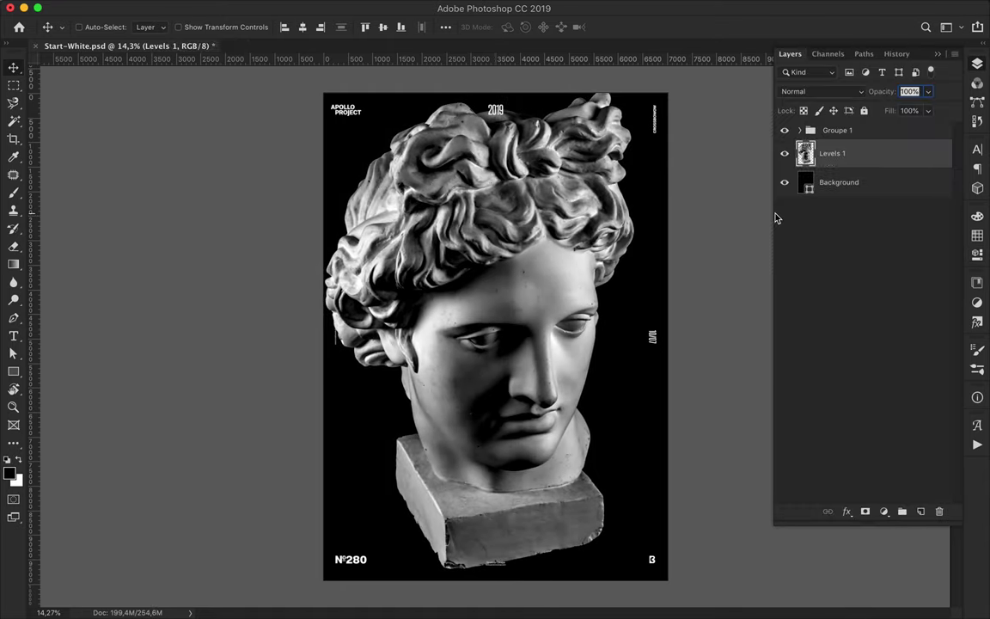
key("ctrl+j")
Step: Hide the original statue and type a giant letter A scaled over the face
key("t")
left_click(458, 317)
type("A")
key("ctrl+t")
mouse_move(465, 330)
left_mouse_down()
mouse_move(606, 471)
mouse_move(523, 537)
mouse_move(529, 568)
left_mouse_up()
left_click_drag(529, 320, 576, 320)
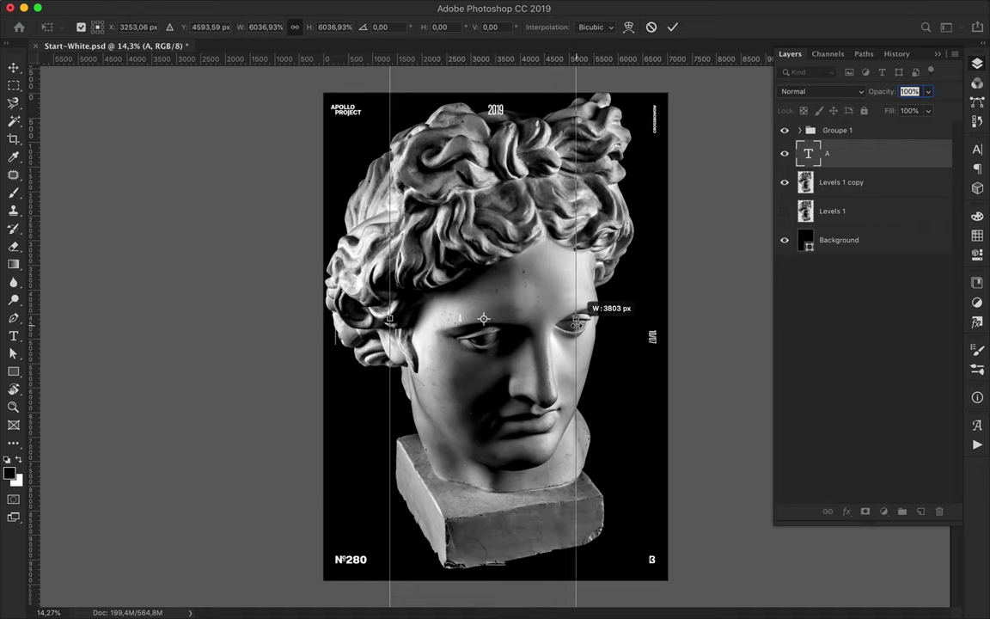
left_click_drag(513, 233, 532, 245)
scroll(532, 246, "down", 2)
left_click_drag(499, 152, 498, 123)
left_click_drag(490, 236, 494, 228)
key("Return")
Step: Cut the statue copy to the A's outline, then delete the A text layer
left_click(807, 153, "ctrl")
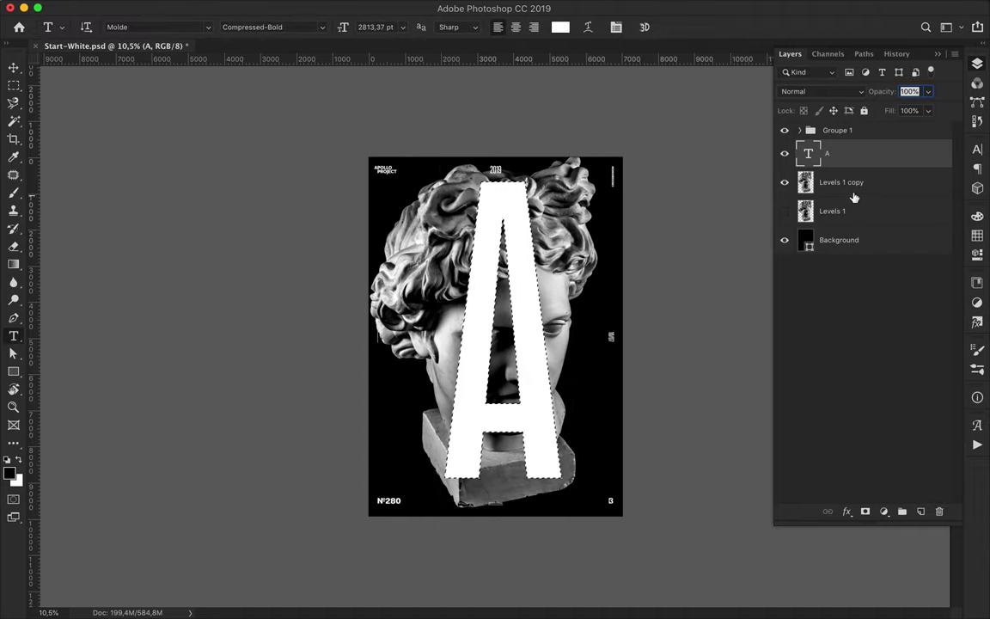
left_click(846, 182)
key("ctrl+shift+i")
key("Delete")
left_click(843, 156)
key("m")
key("ctrl+d")
left_click_drag(842, 157, 939, 511)
key("v")
left_click_drag(577, 338, 571, 337)
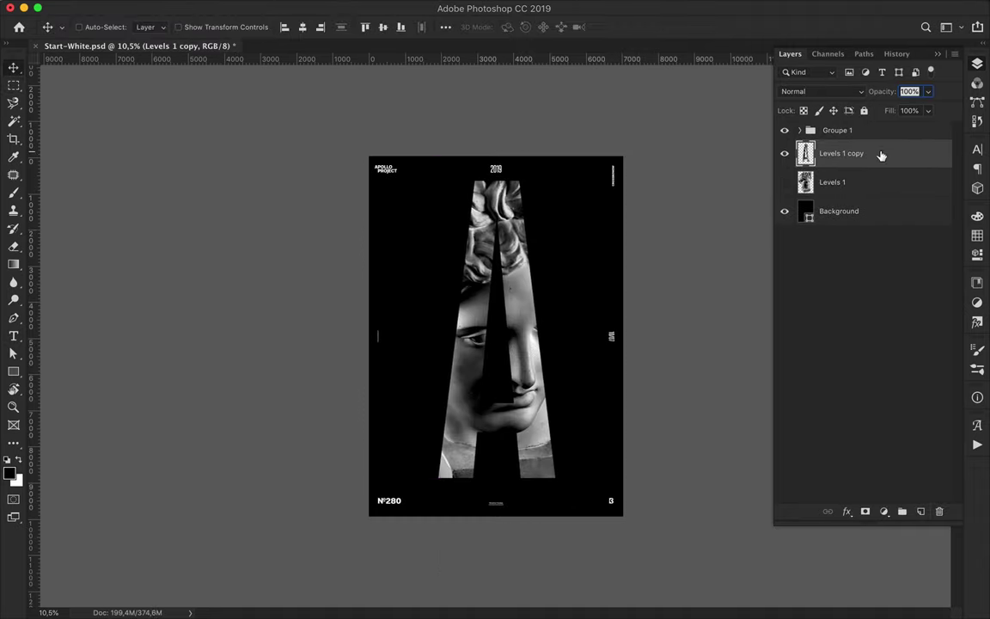
Step: Undo the extra duplicate and draw a purple-to-orange gradient rectangle over the A
key("ctrl+z")
key("u")
left_click(153, 26)
left_click(147, 54)
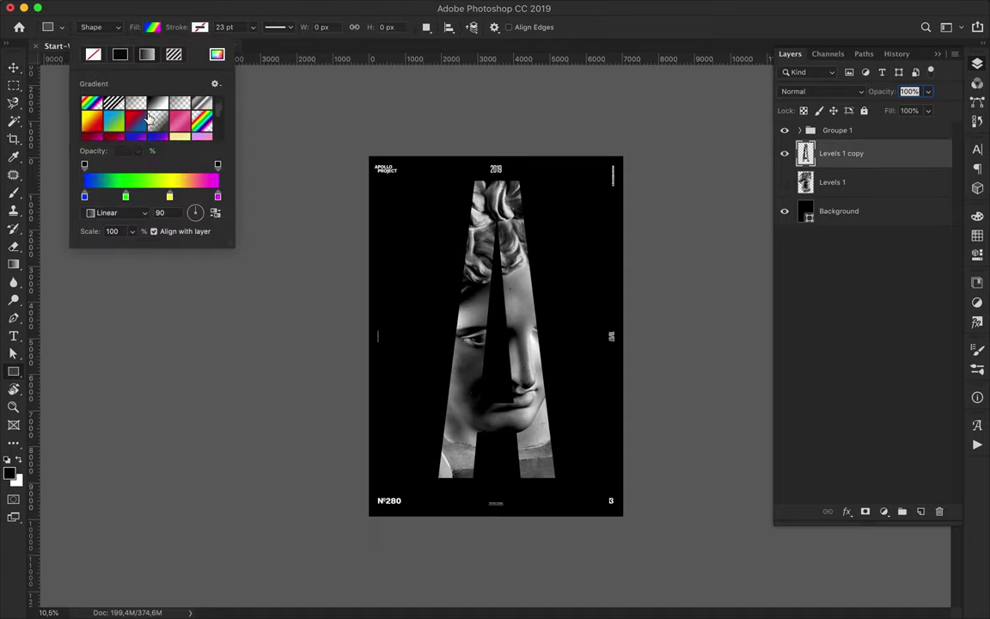
scroll(182, 177, "down", 3)
left_click(165, 161)
left_click_drag(435, 172, 558, 486)
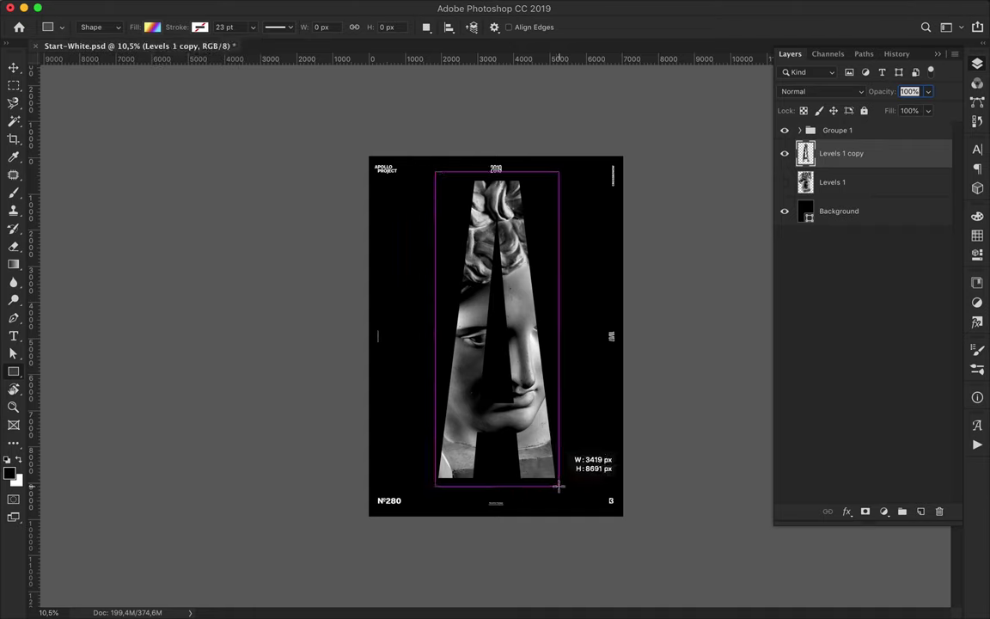
Step: Clip the gradient to the A-shaped statue in Overlay mode, duplicate it, and hide Background
left_click(924, 168, "alt")
left_click(842, 91)
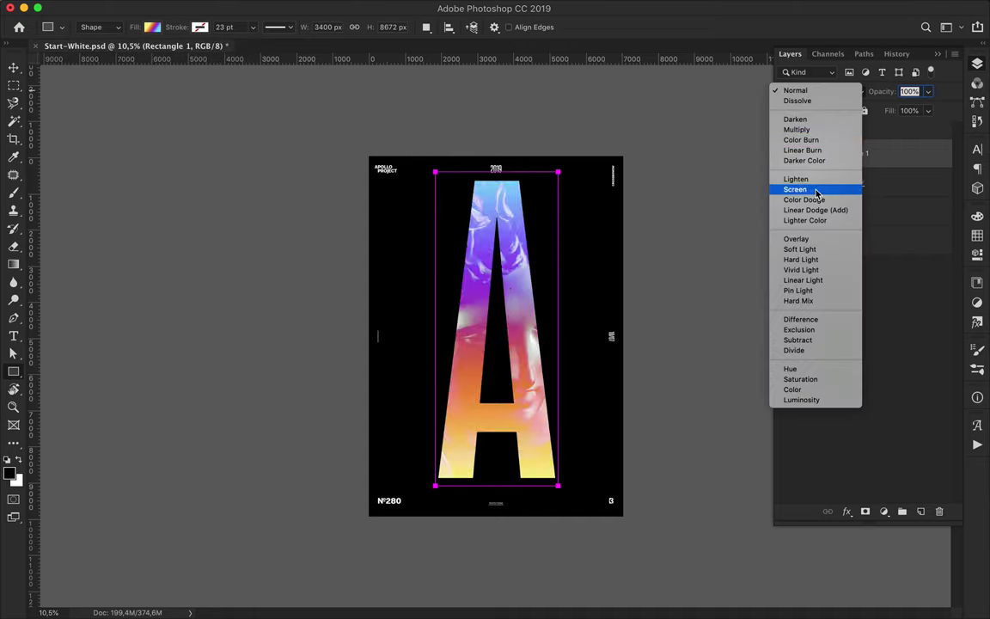
left_click(797, 238)
key("ctrl+j")
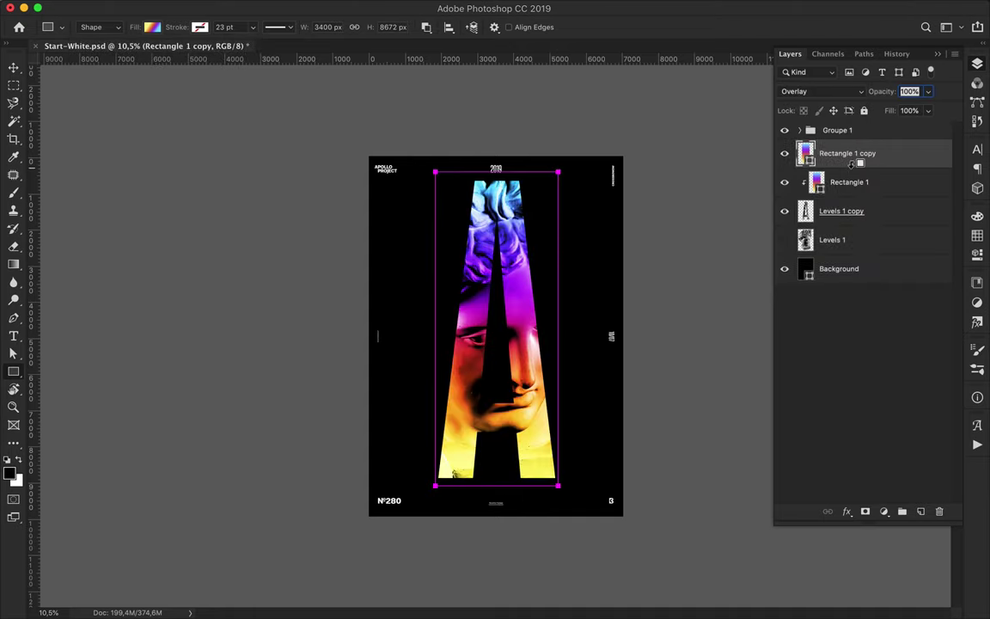
key("v")
left_click(783, 269)
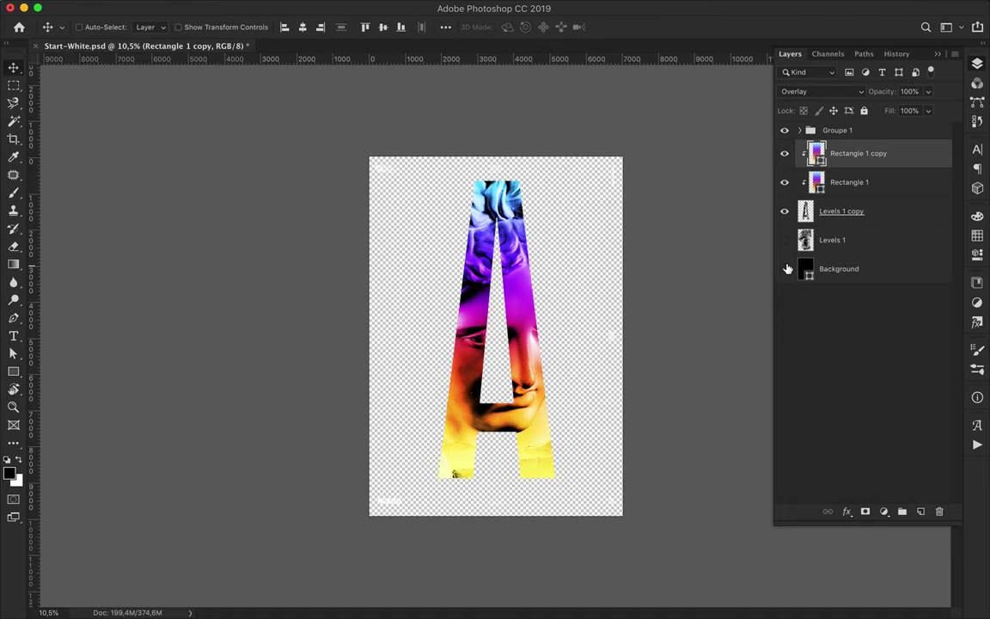
left_click(125, 8)
mouse_move(141, 184)
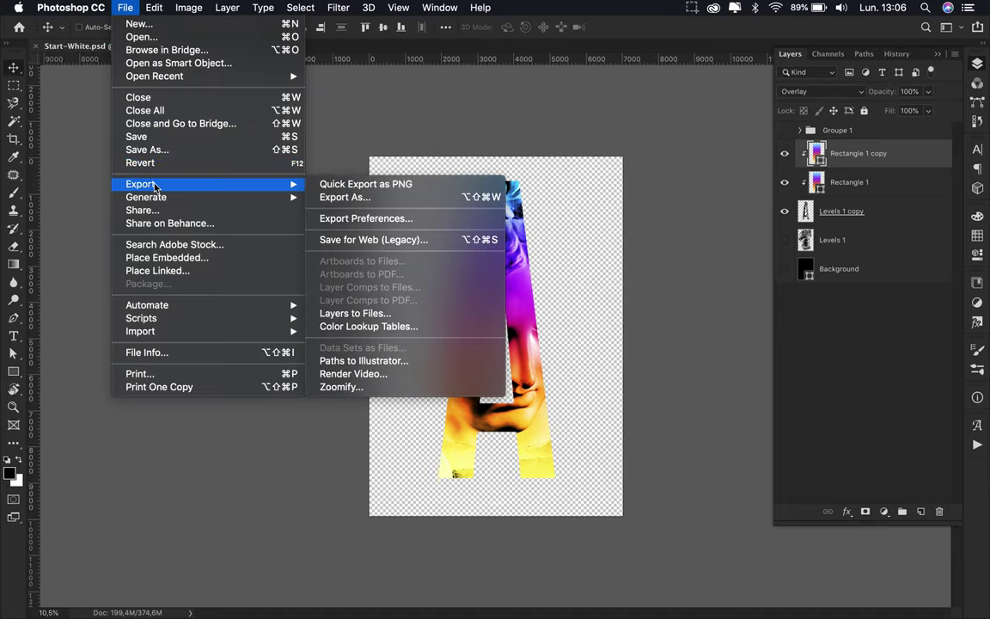
Step: Quick Export the artwork as Start.png into the ASDFPixelSort folder
left_click(318, 184)
left_click(341, 341)
type("Start")
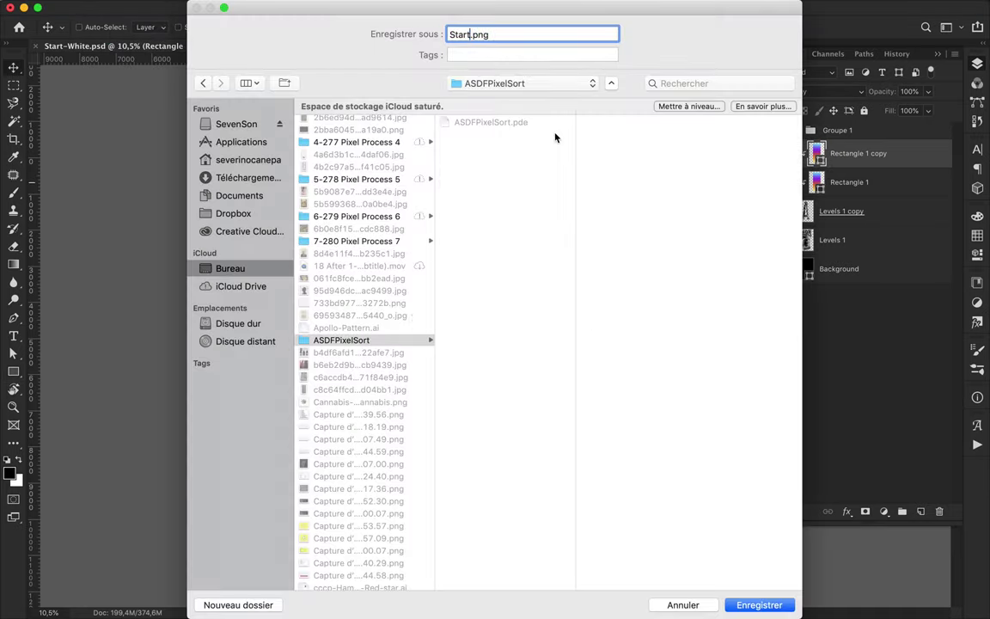
key("Return")
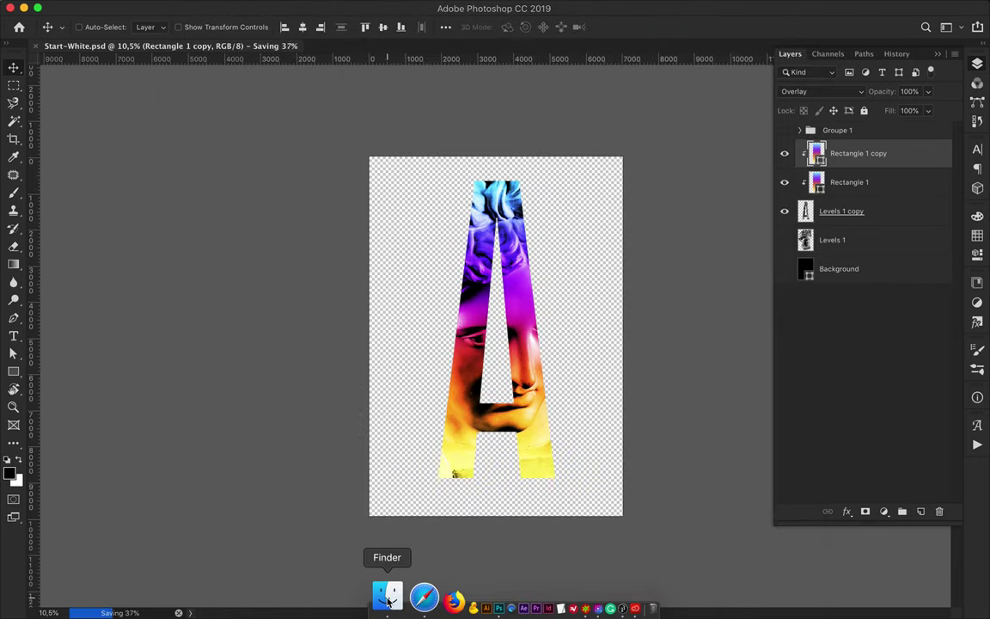
Step: Locate Start.png in the sketch folder and run the pixel-sorting sketch
left_click(573, 607)
left_click_drag(507, 132, 353, 121)
left_click(680, 75)
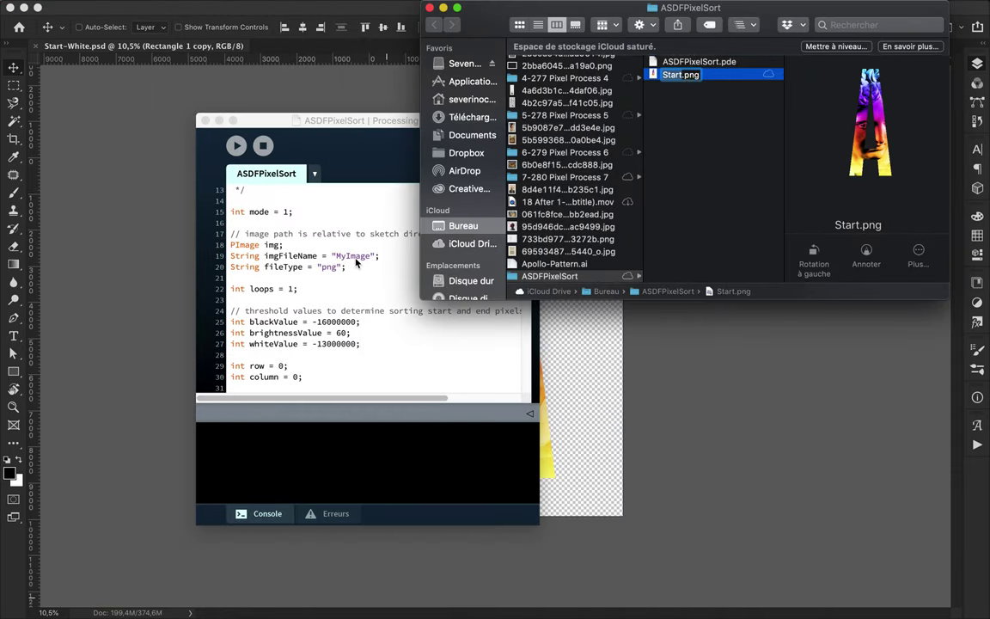
left_click(360, 282)
left_click(235, 145)
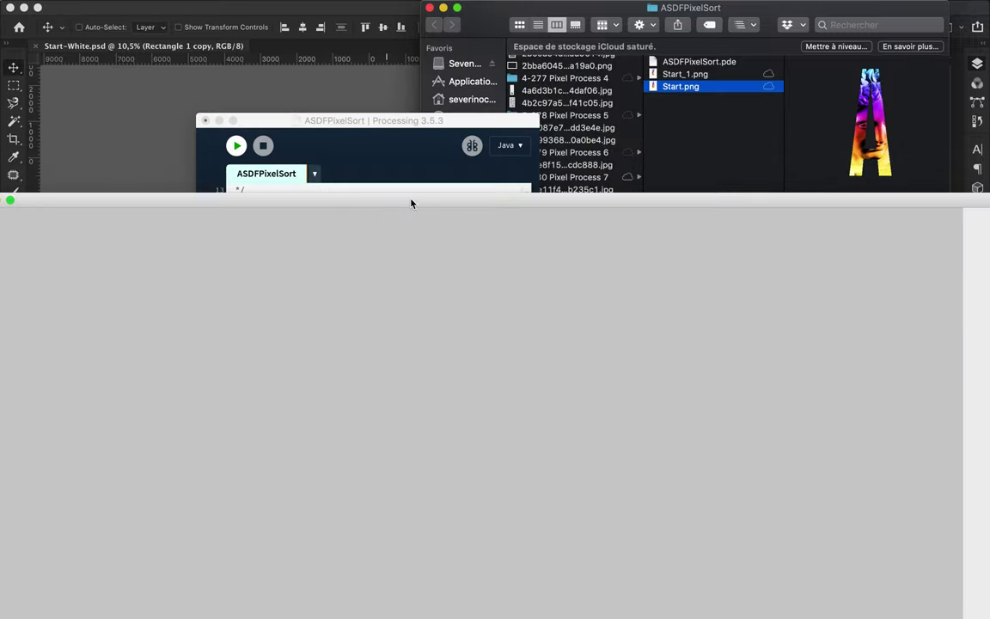
Step: Dismiss the warning, preview the Start_1.png result, and close the sketch output window
left_click(648, 342)
left_click(694, 75)
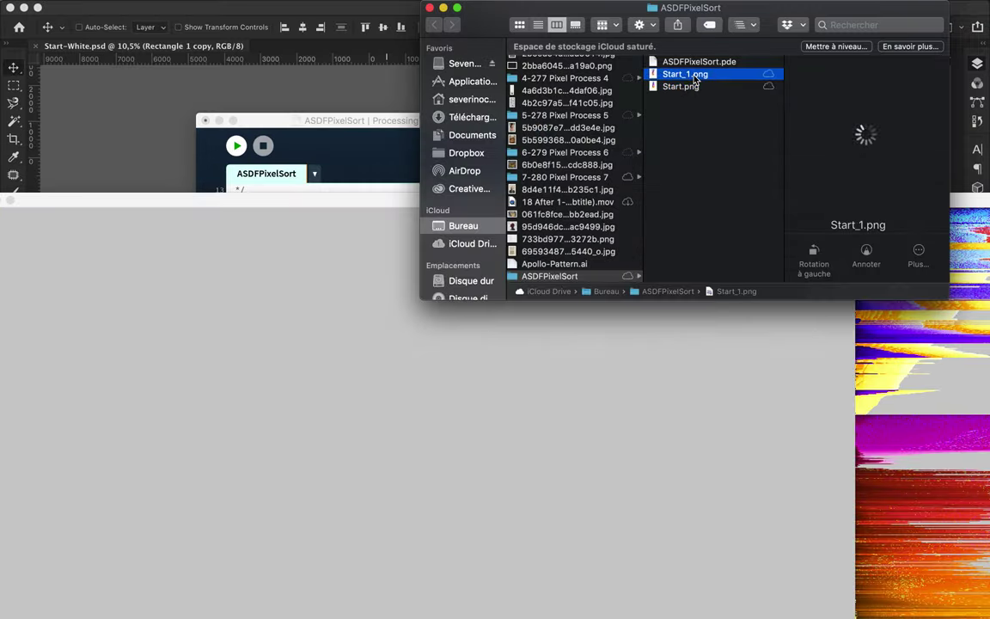
key("space")
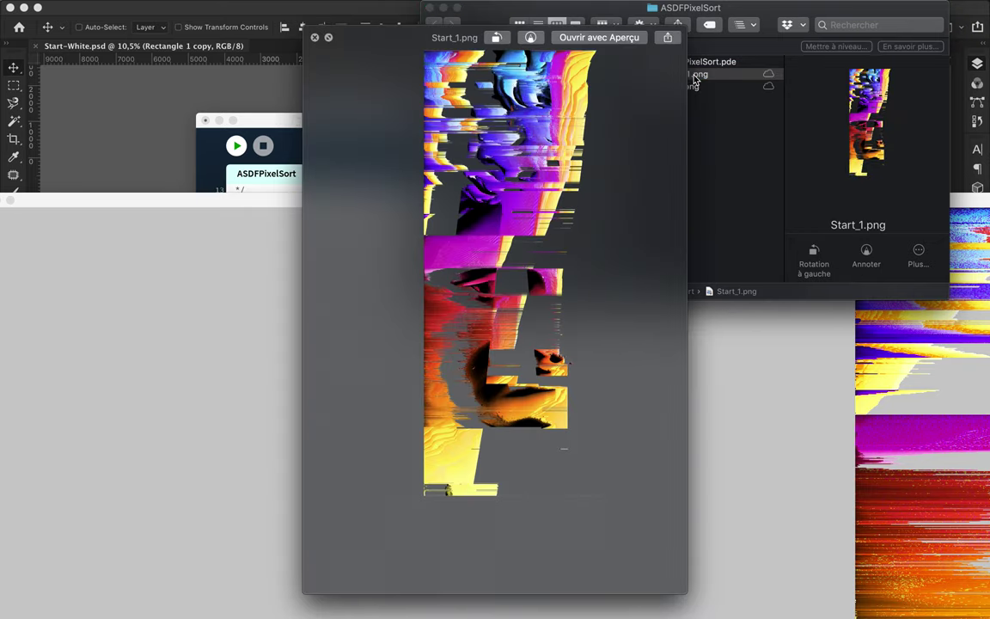
left_click(315, 39)
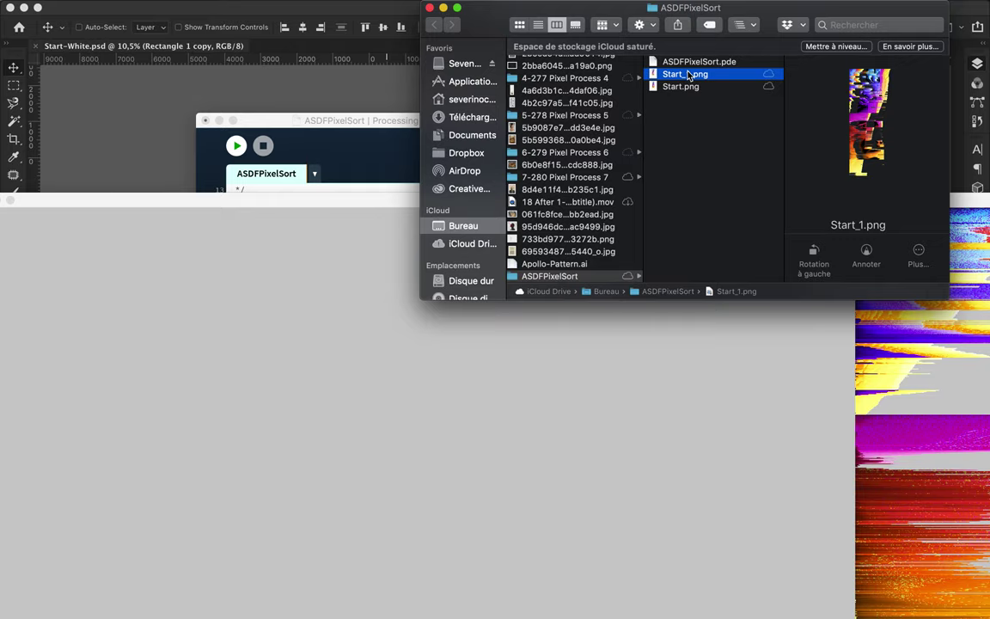
scroll(567, 176, "down", 3)
left_click(567, 176)
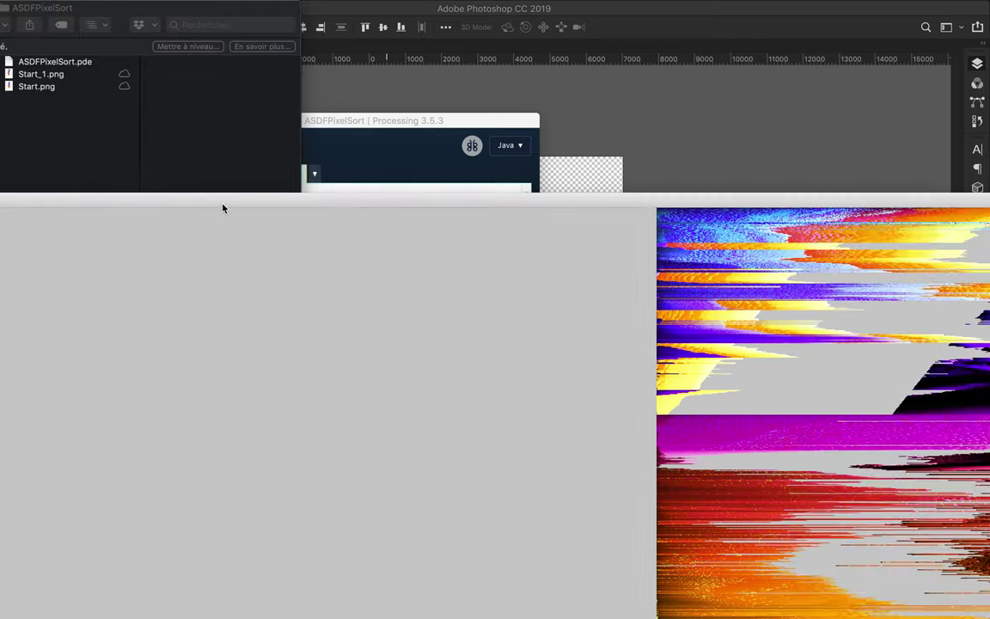
left_click(221, 205)
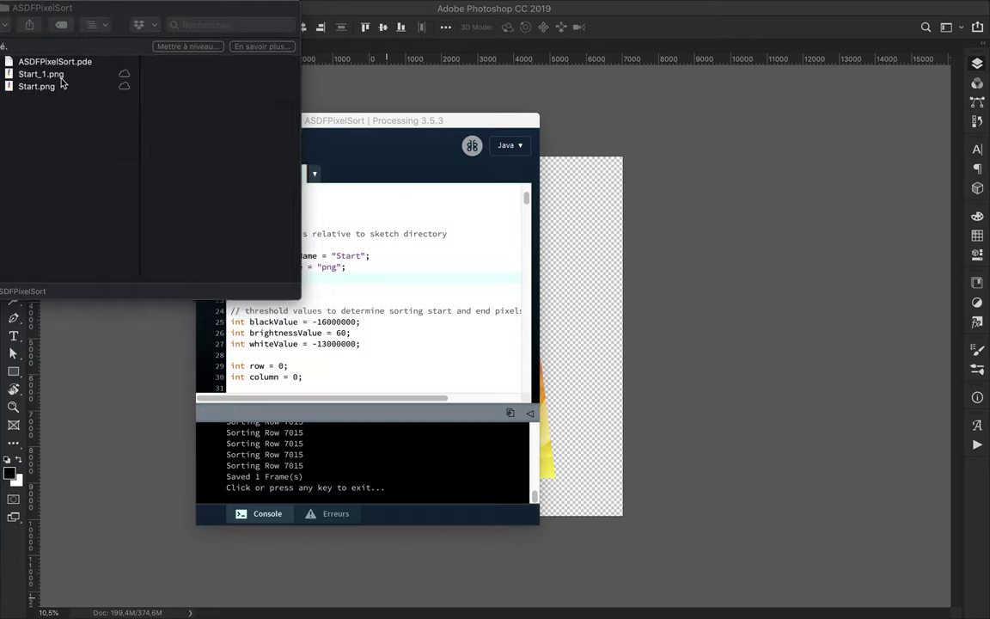
Step: Change the sorting mode value to 0 and rerun the sketch
left_click(60, 75)
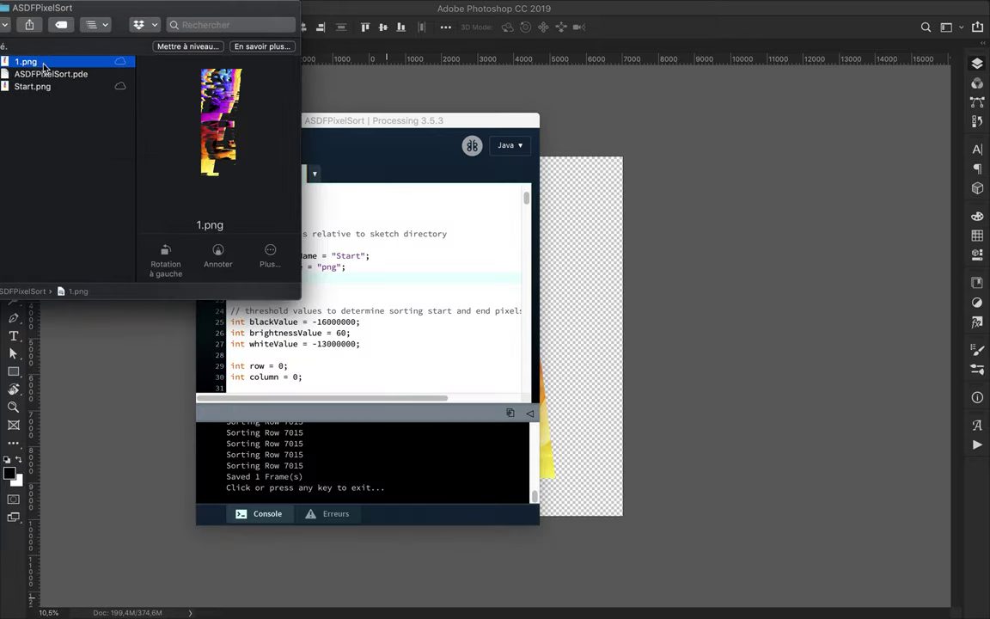
left_click(328, 245)
double_click(285, 212)
type("0")
key("super+r")
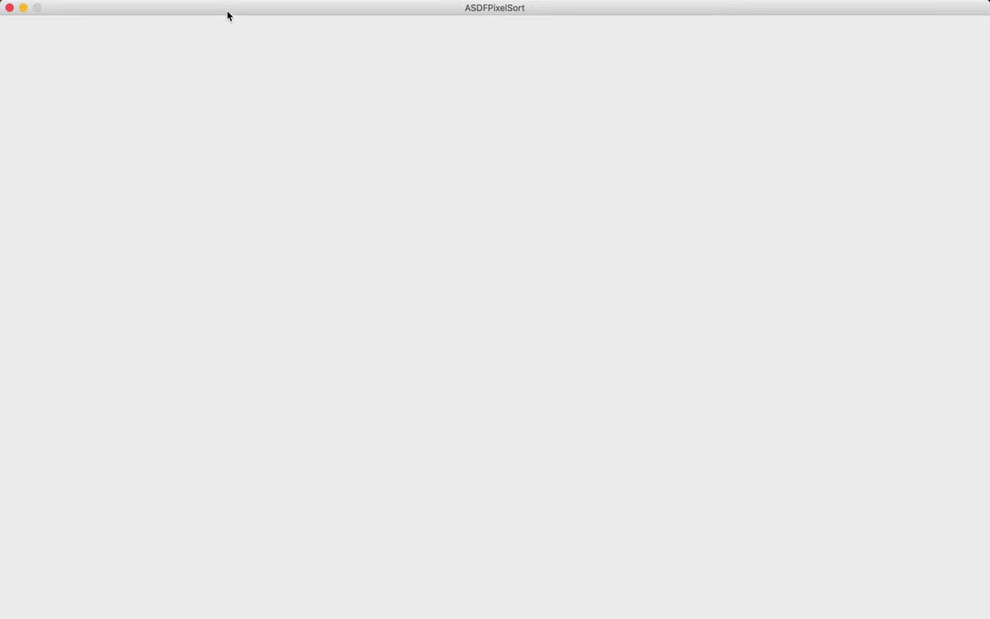
Step: Preview the resulting Start_0.png full-size
left_click_drag(197, 12, 301, 11)
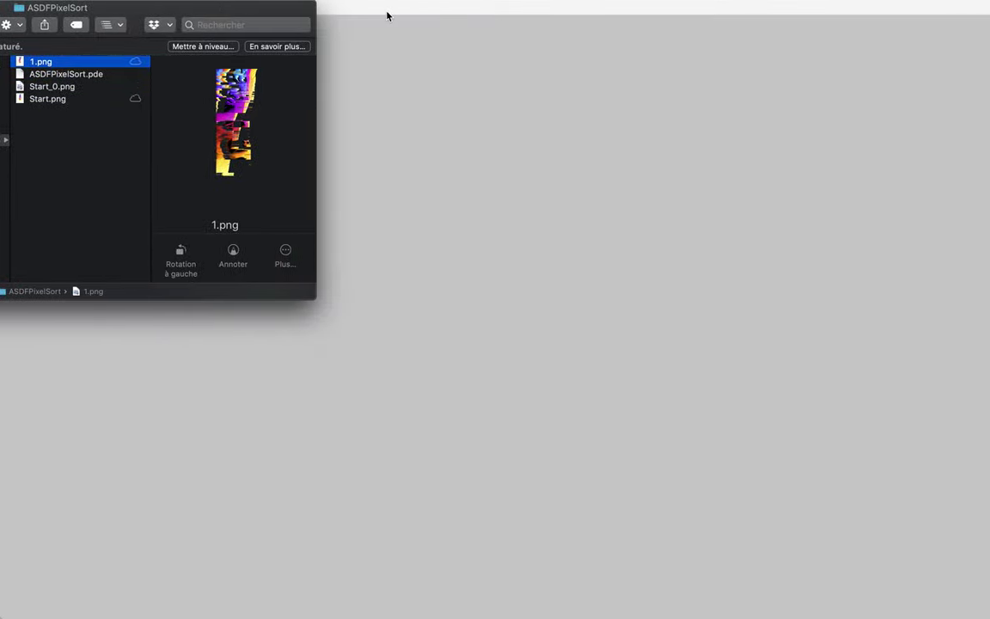
left_click(82, 88)
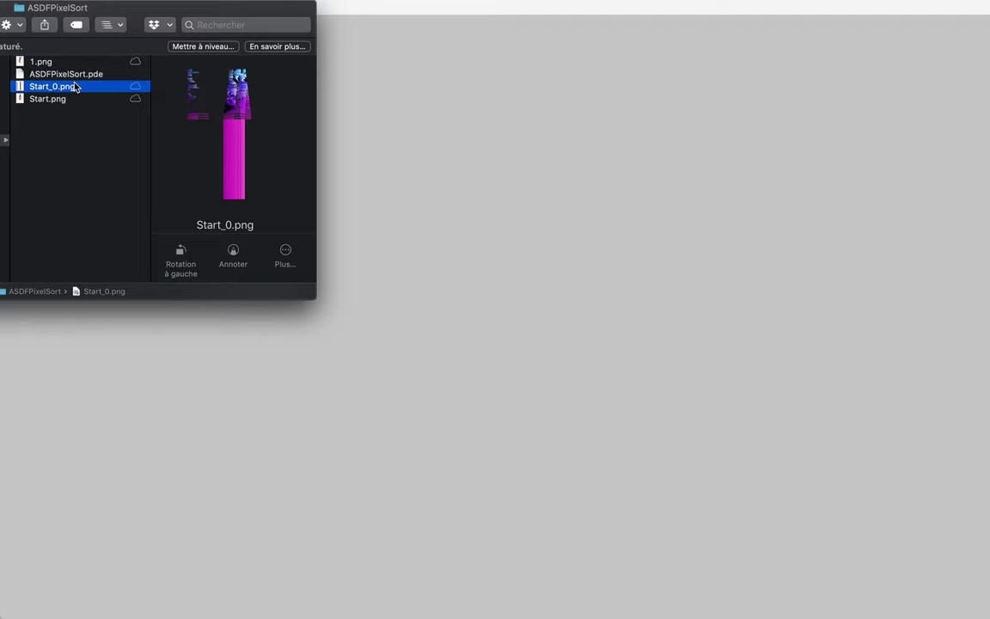
key("space")
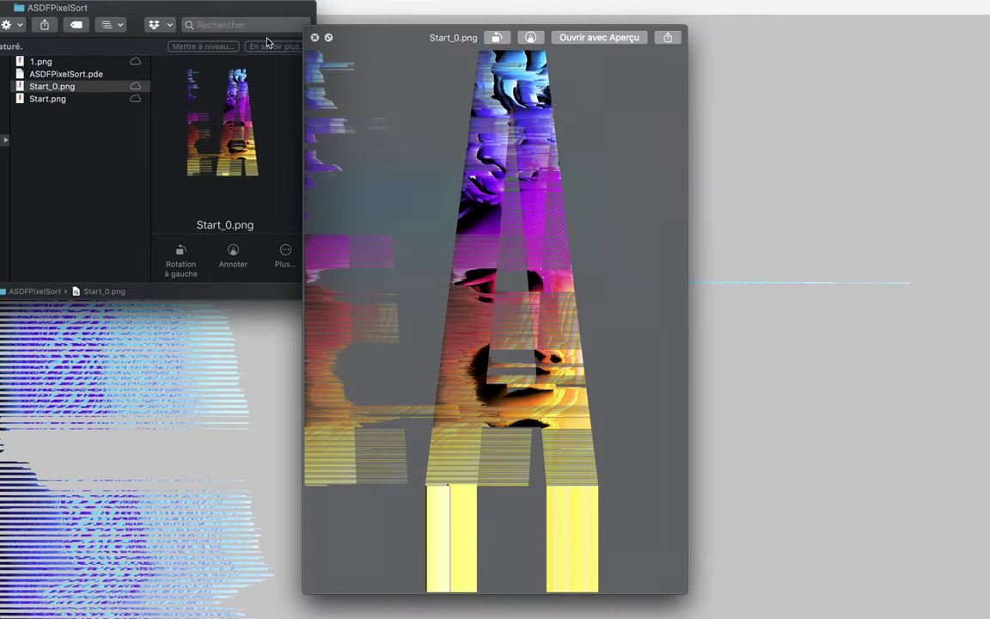
left_click(315, 38)
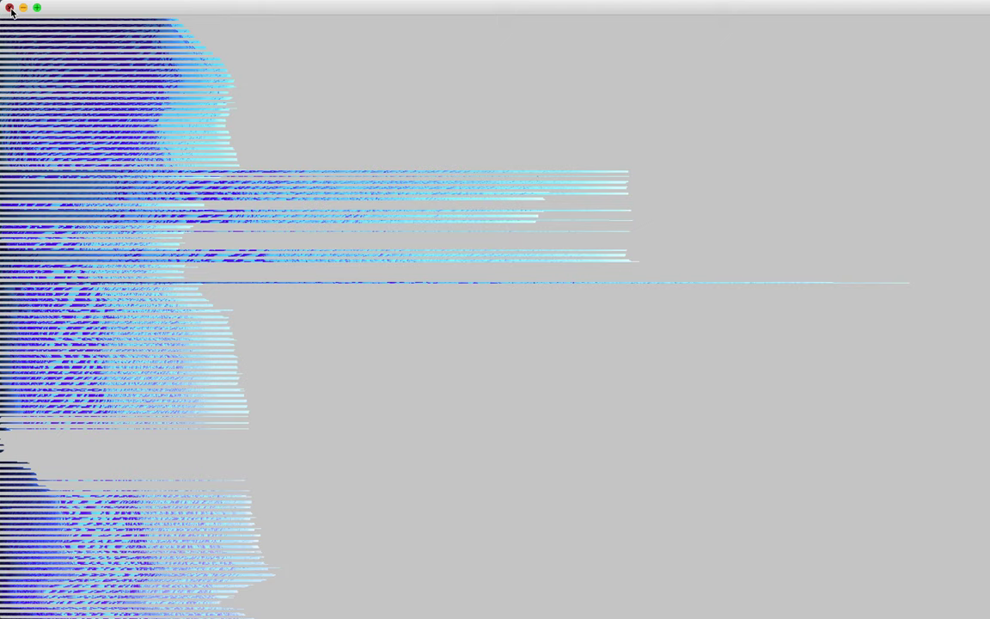
Step: Rearrange the windows and drag Start_0.png onto the poster in Photoshop
left_click_drag(69, 10, 70, 213)
left_click(331, 116)
scroll(284, 279, "up", 5)
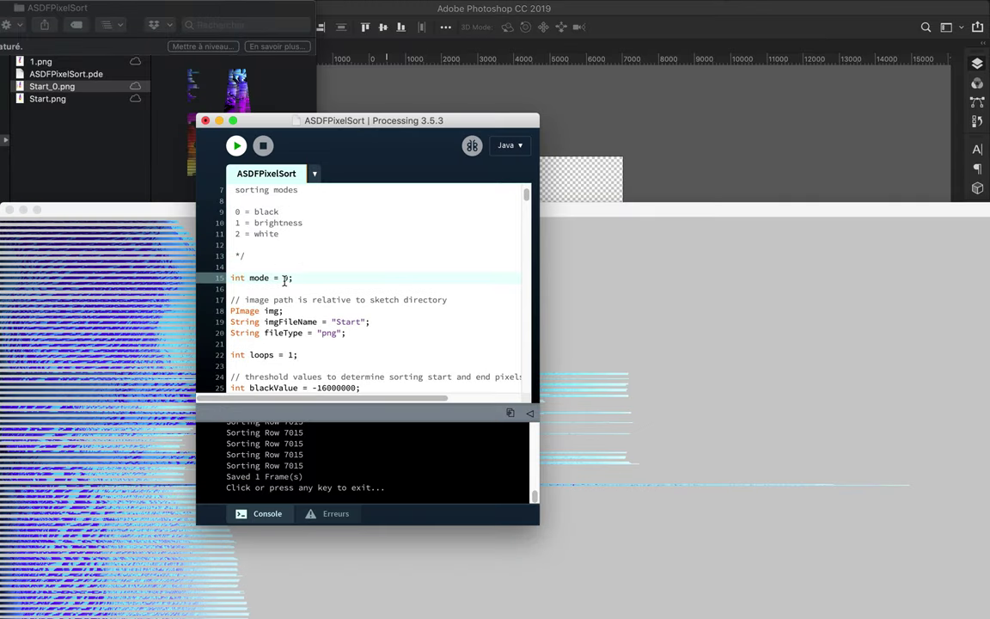
left_click_drag(167, 213, 171, 83)
left_click_drag(89, 84, 95, 236)
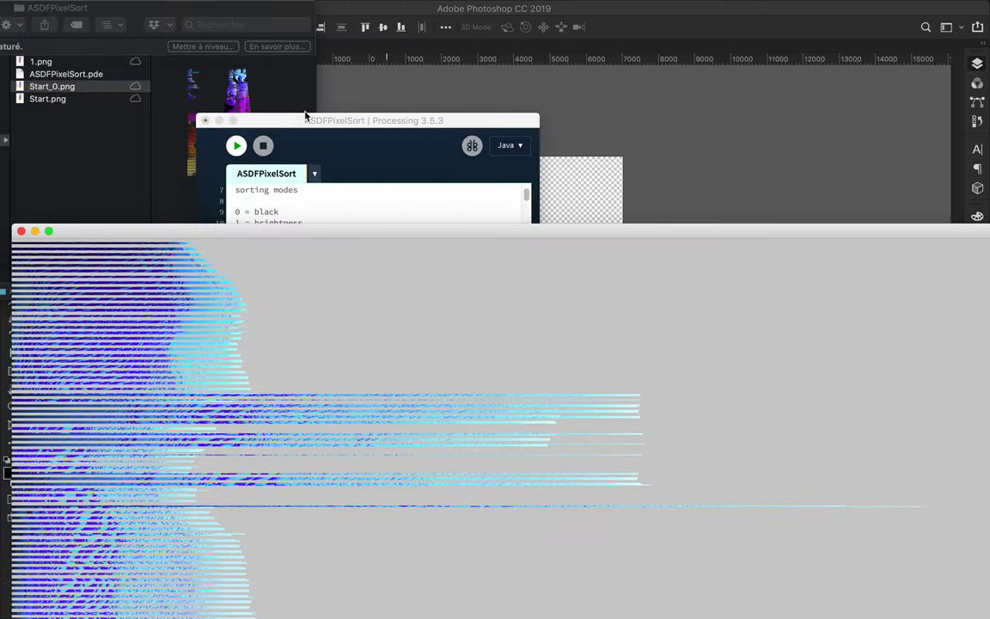
left_click_drag(52, 86, 564, 247)
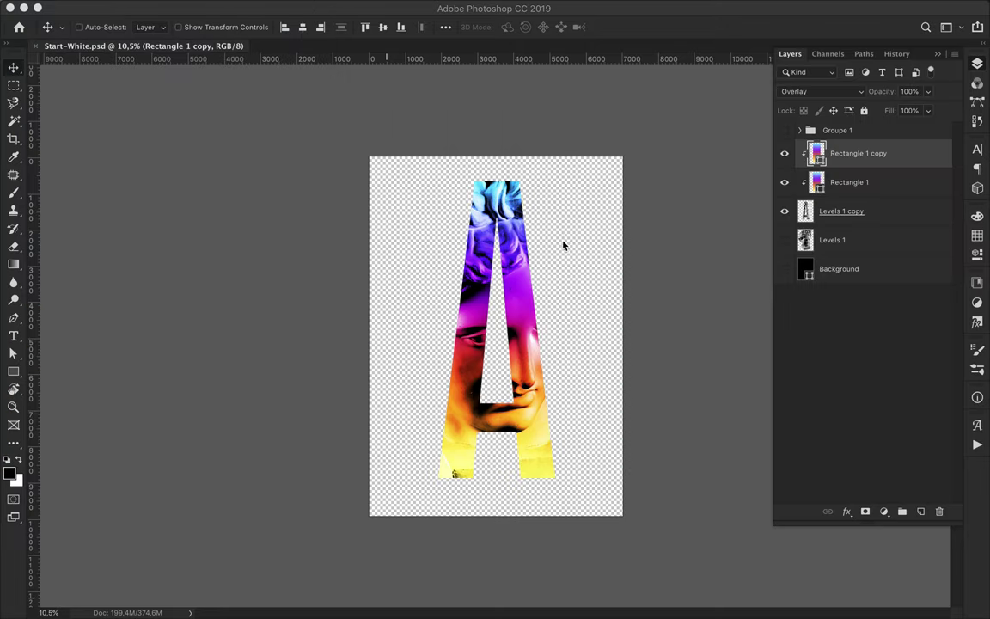
Step: Commit the placed glitch image lower on the poster and rerun the pixel sort
key("Return")
left_click_drag(546, 211, 530, 482)
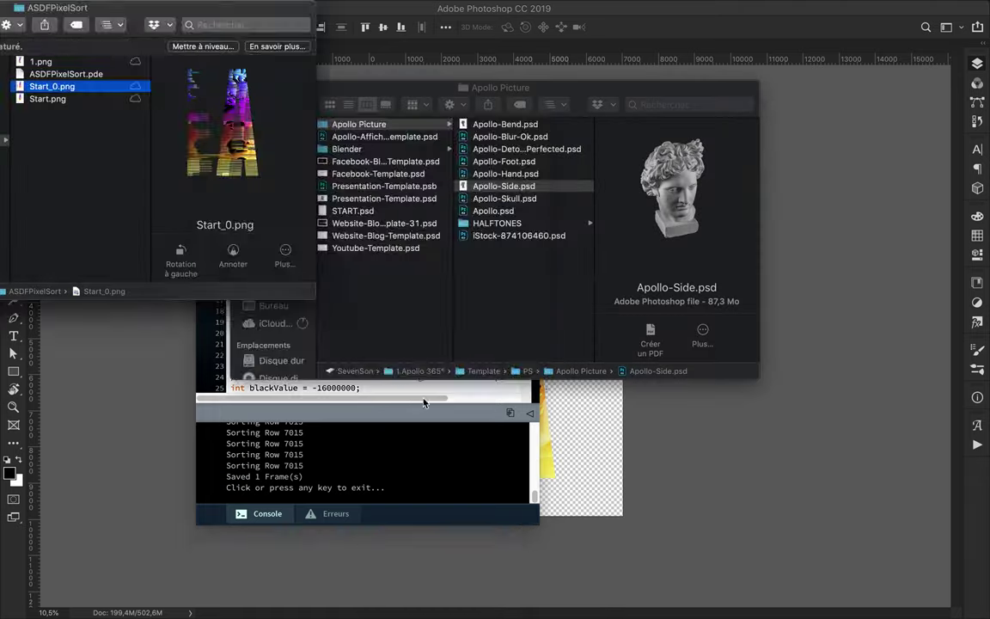
left_click(237, 148)
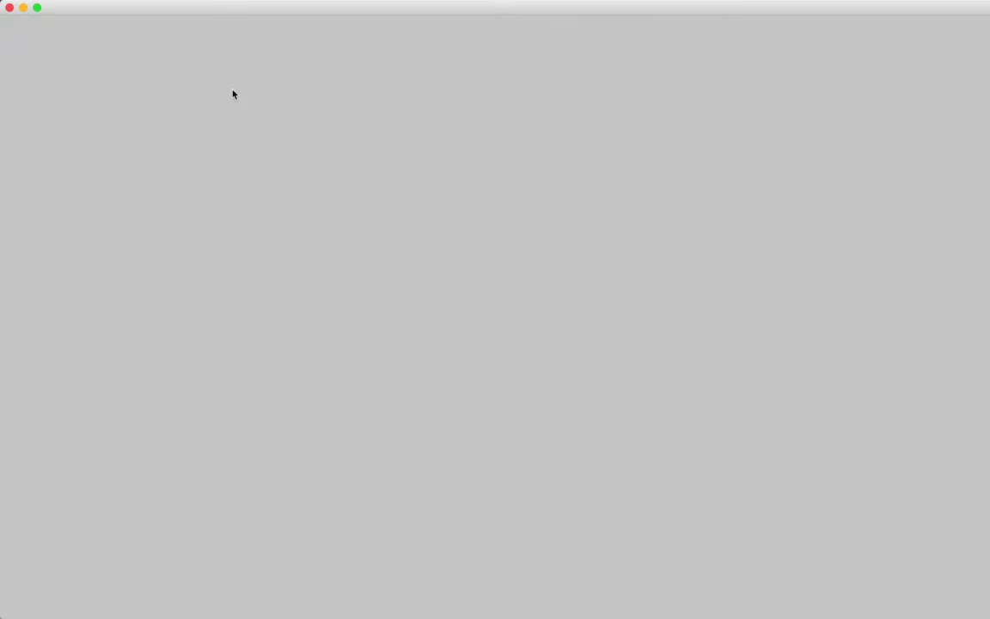
left_click_drag(199, 21, 291, 170)
left_click(317, 127)
left_click(172, 166)
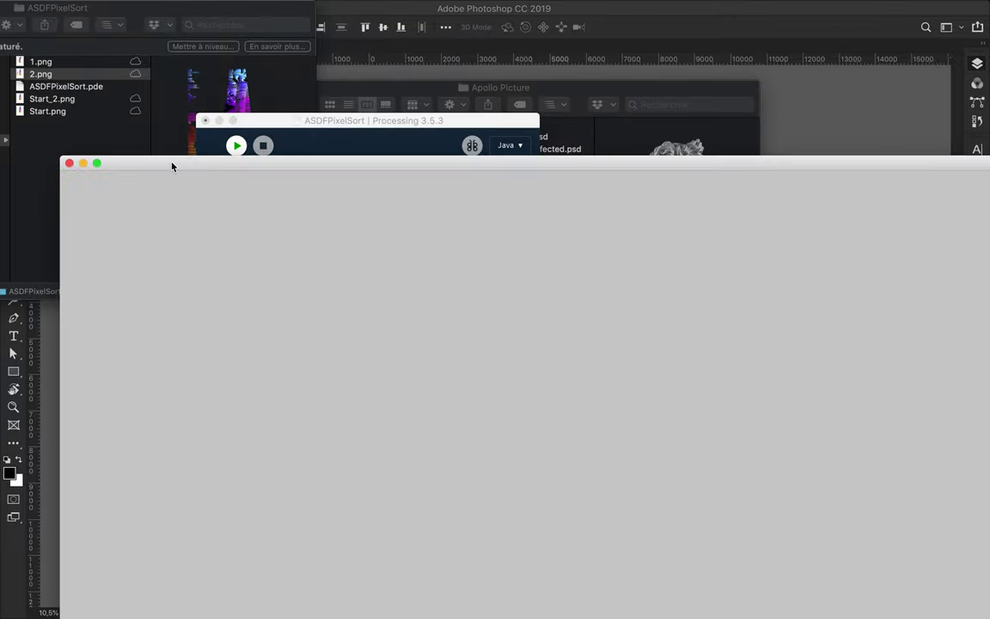
Step: Preview the new Start_2.png output
left_click(57, 102)
key("space")
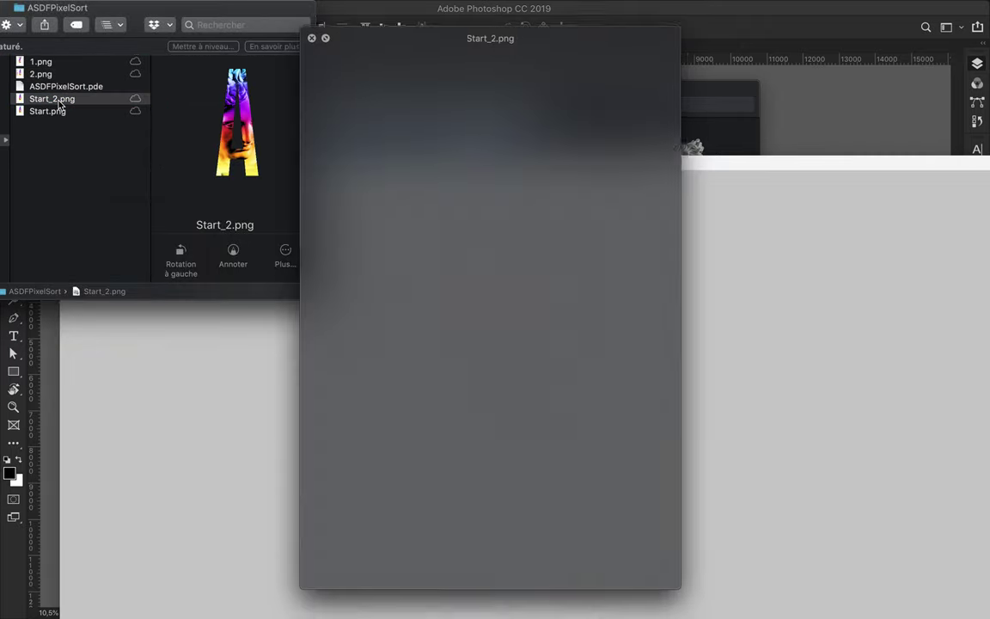
left_click(311, 37)
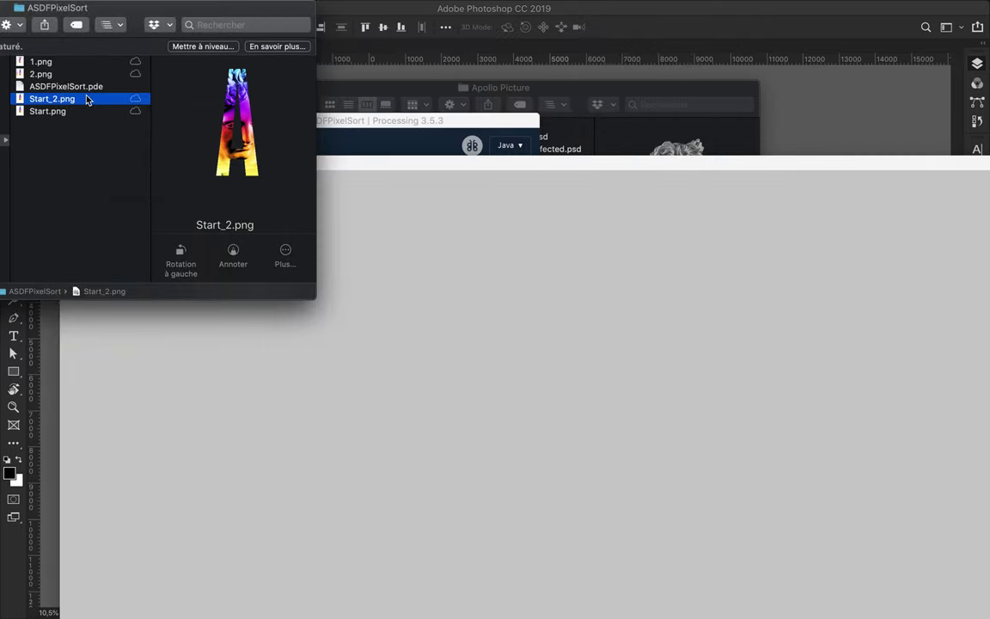
left_click(365, 169)
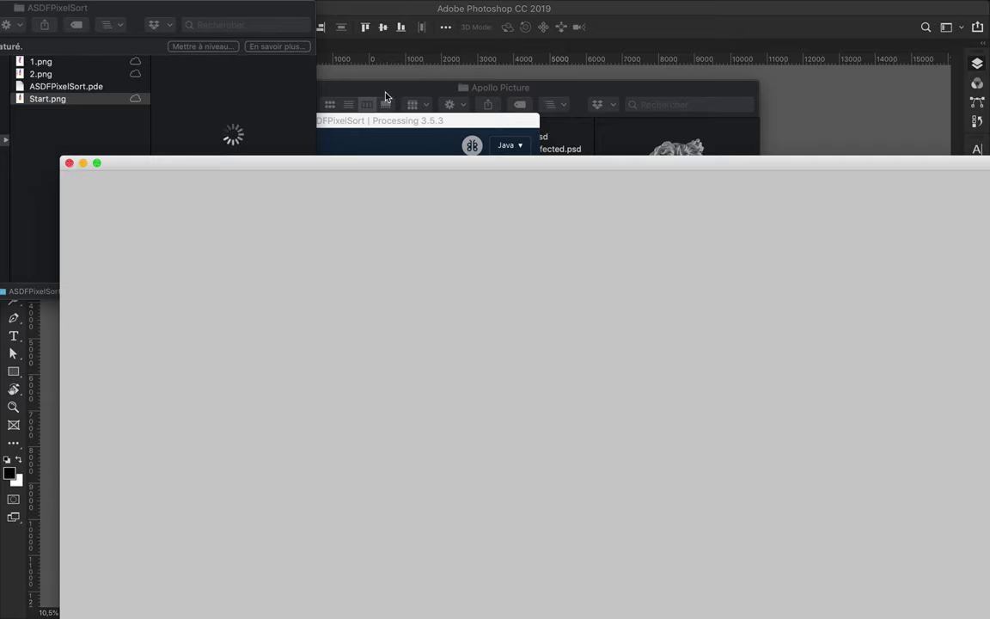
left_click(378, 120)
Step: Set brightnessValue to 30, stop the sketch and run it again
left_click(285, 278)
scroll(360, 283, "down", 3)
left_click(337, 321)
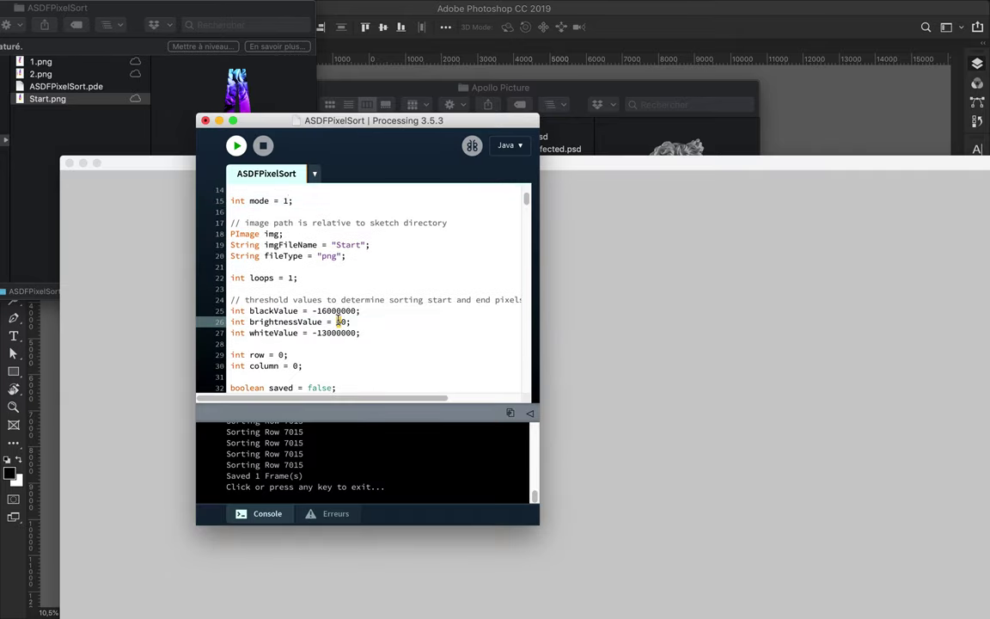
left_click(68, 163)
left_click(236, 145)
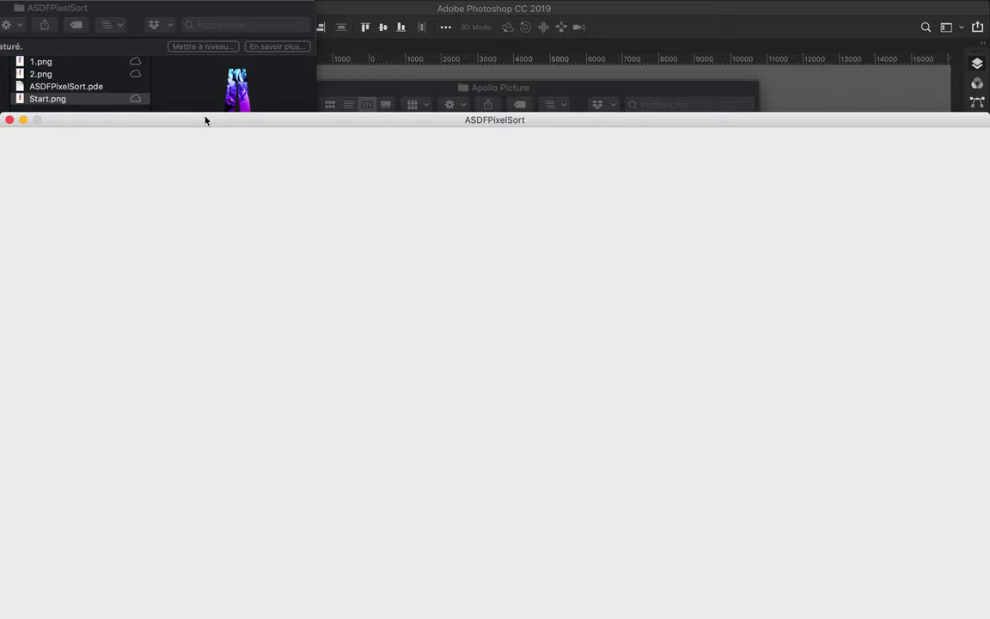
Step: Check the new Start_1.png and other output files
mouse_move(205, 120)
left_mouse_down()
mouse_move(190, 16)
mouse_move(188, 187)
left_mouse_up()
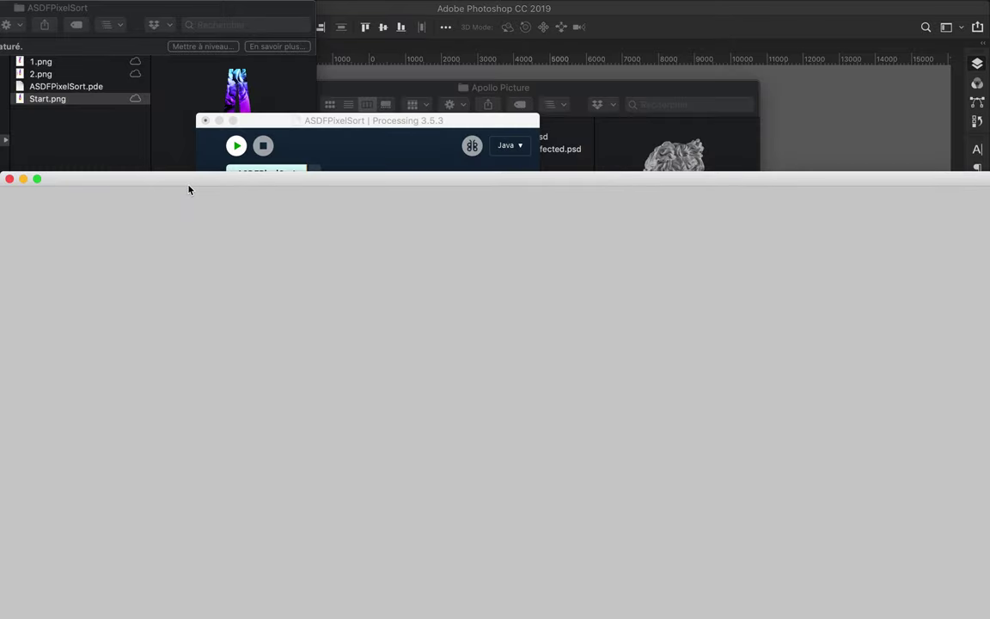
left_click(73, 111)
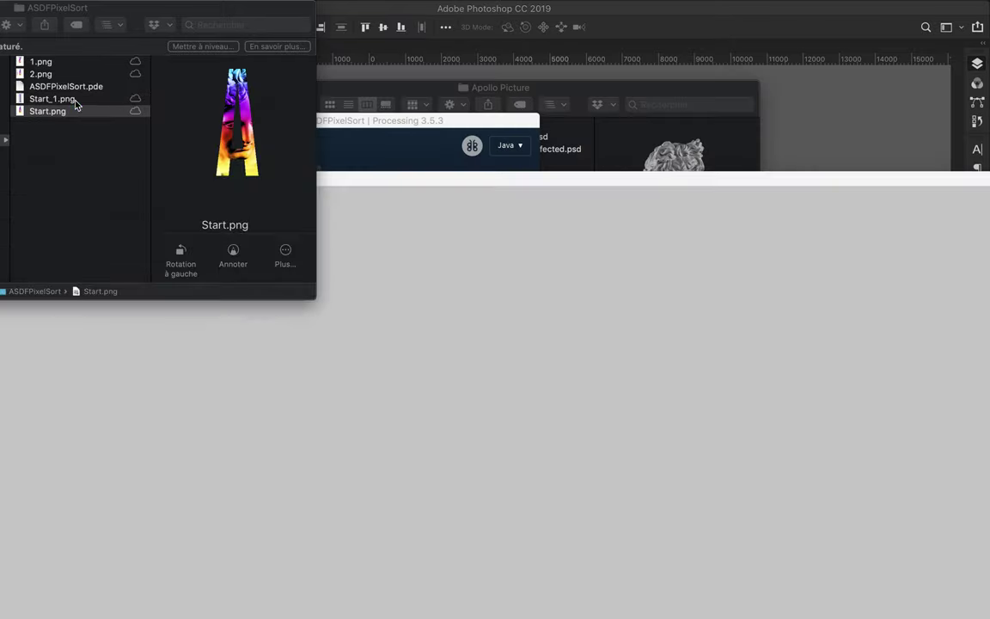
left_click(58, 64)
left_click(49, 102)
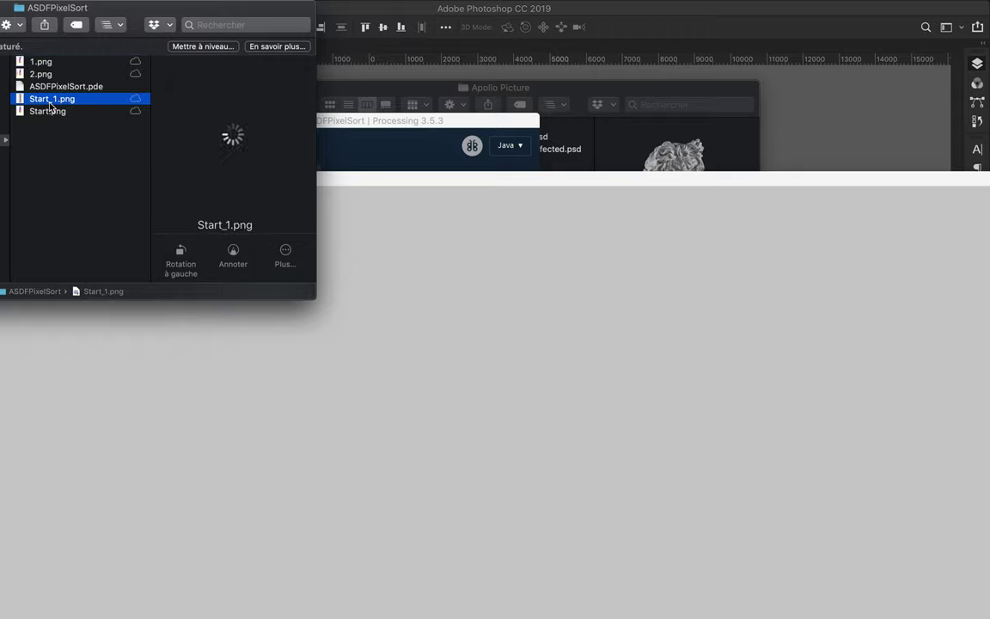
left_click(110, 171)
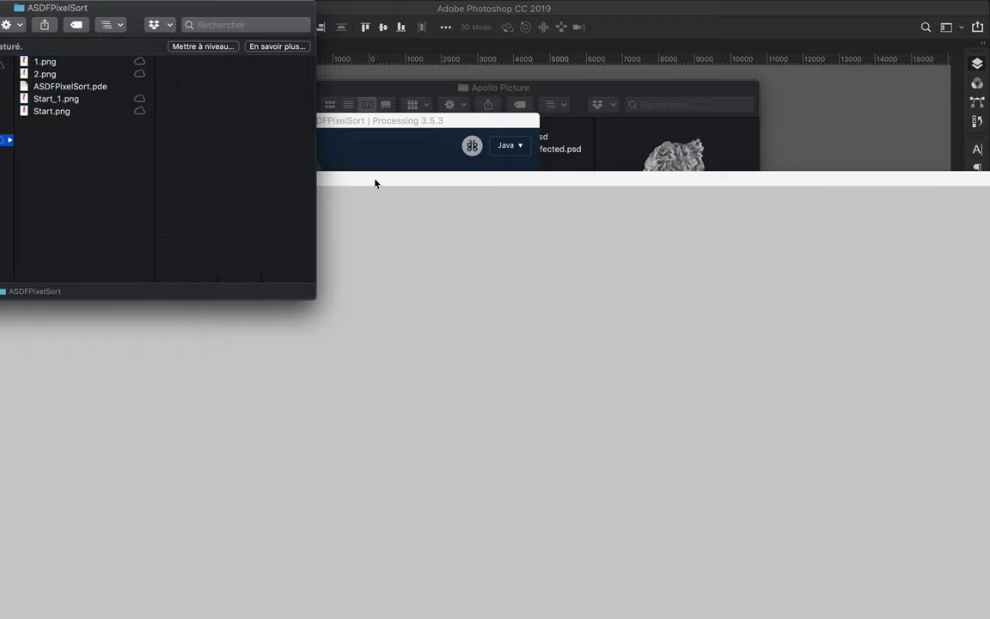
left_click(373, 182)
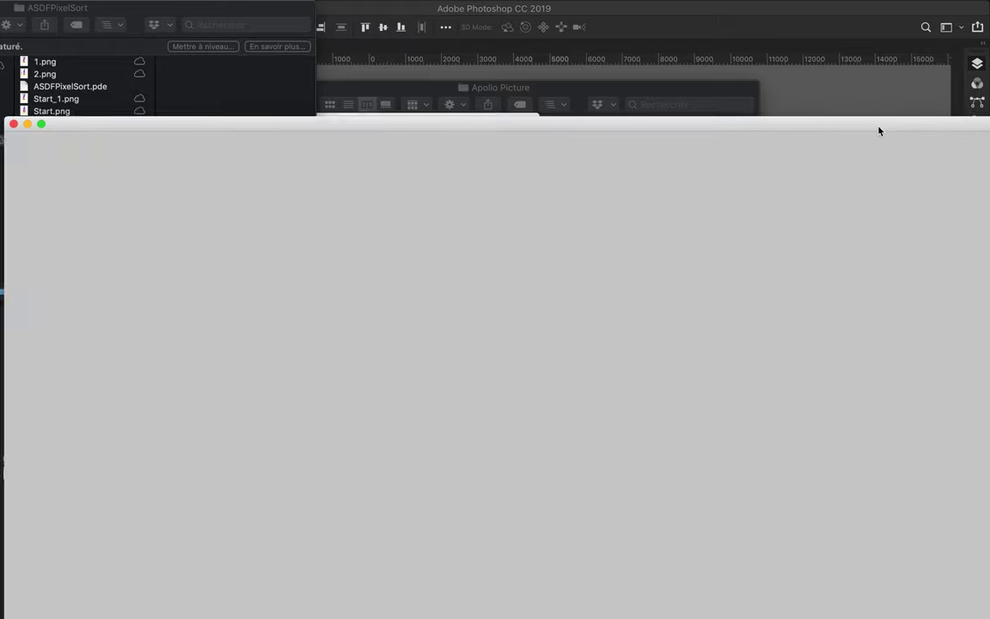
Step: Place 2.png into the poster as a new layer
left_click(44, 74)
left_click(524, 272)
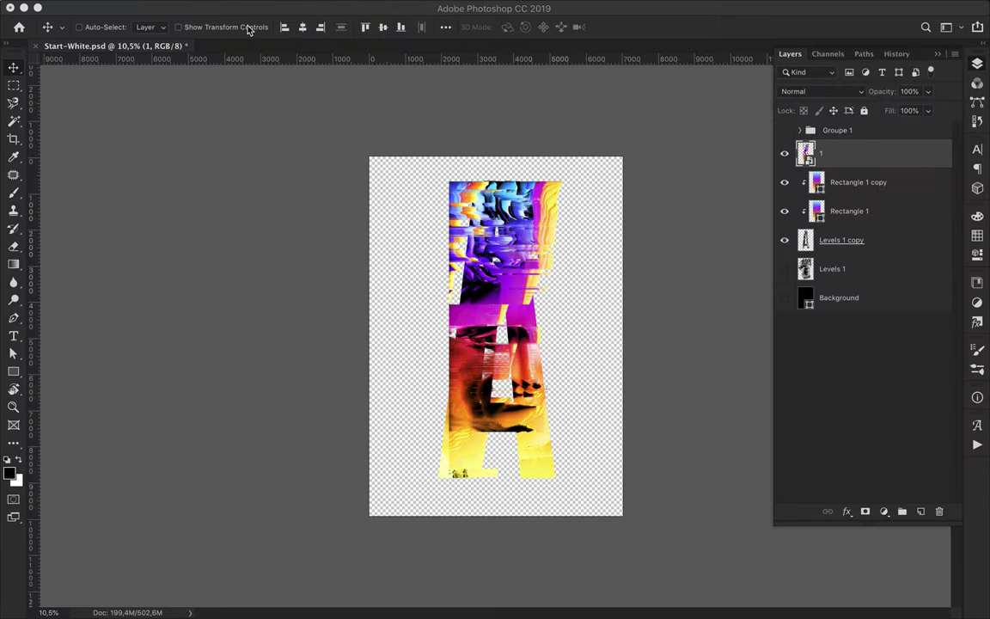
key("Return")
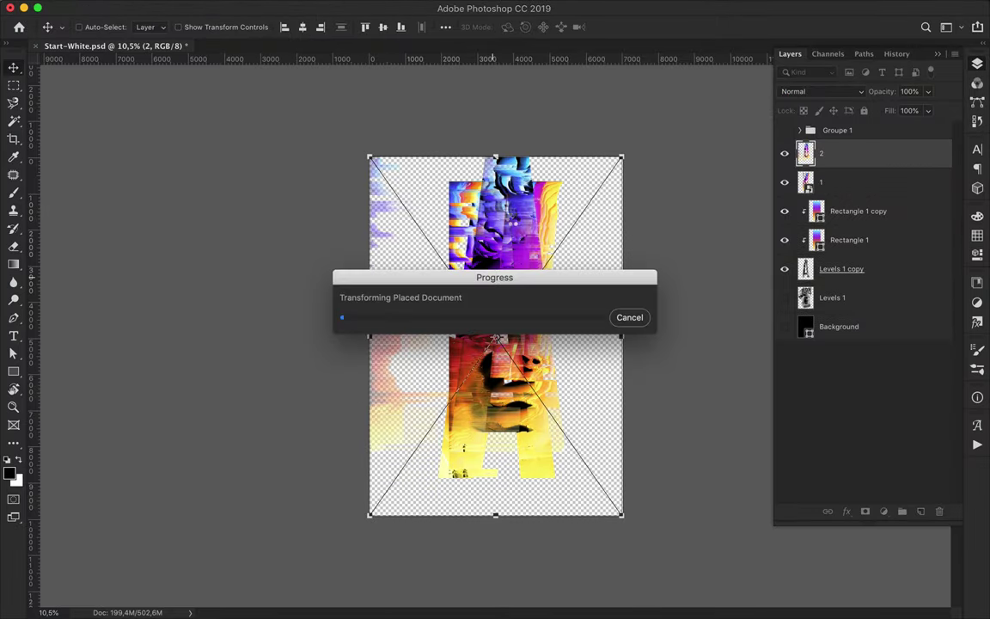
left_click(378, 602)
left_click(563, 597)
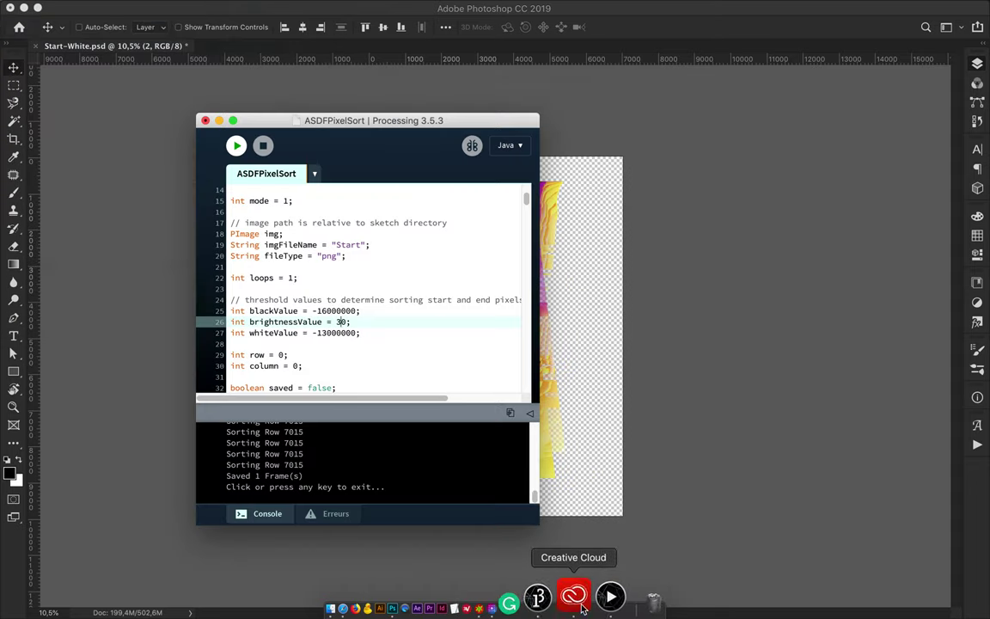
Step: Set brightnessValue to 1, rename the output to 3.png, and rerun the sketch
key("BackSpace")
key("Delete")
type("1")
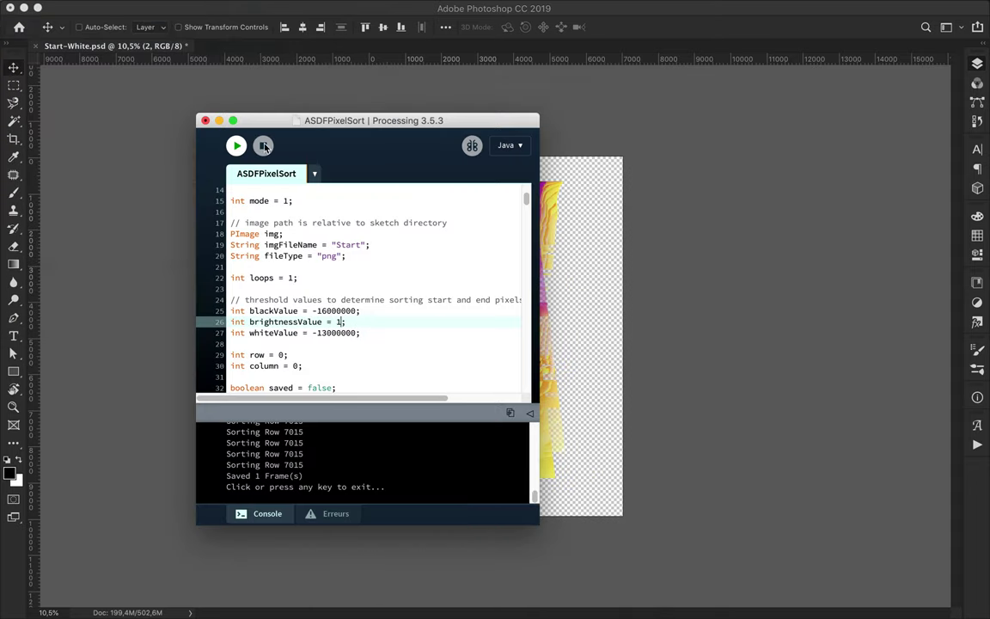
left_click(381, 609)
left_click(63, 101)
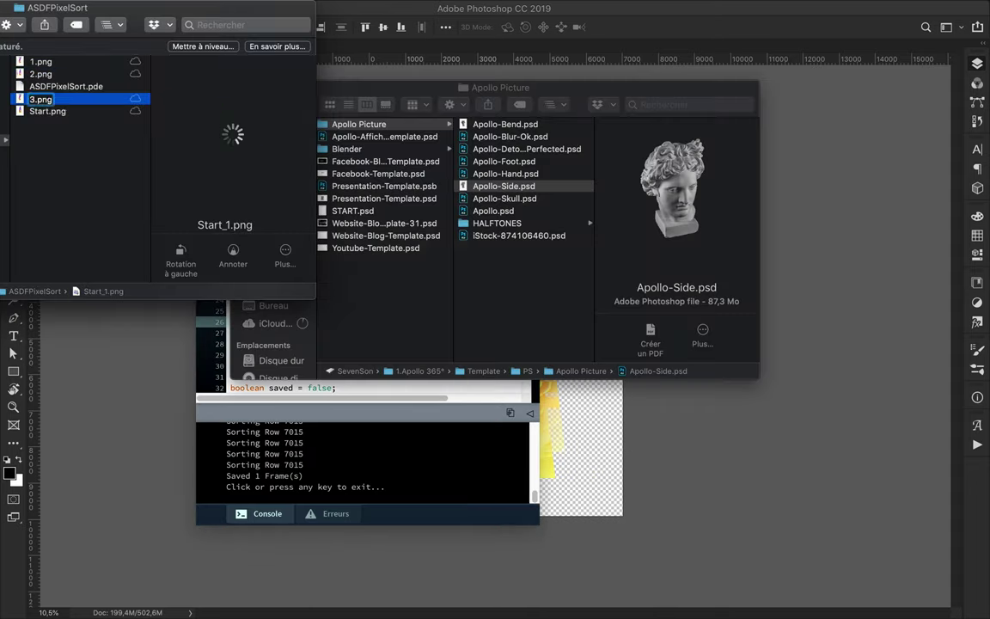
key("Return")
key("super+Tab")
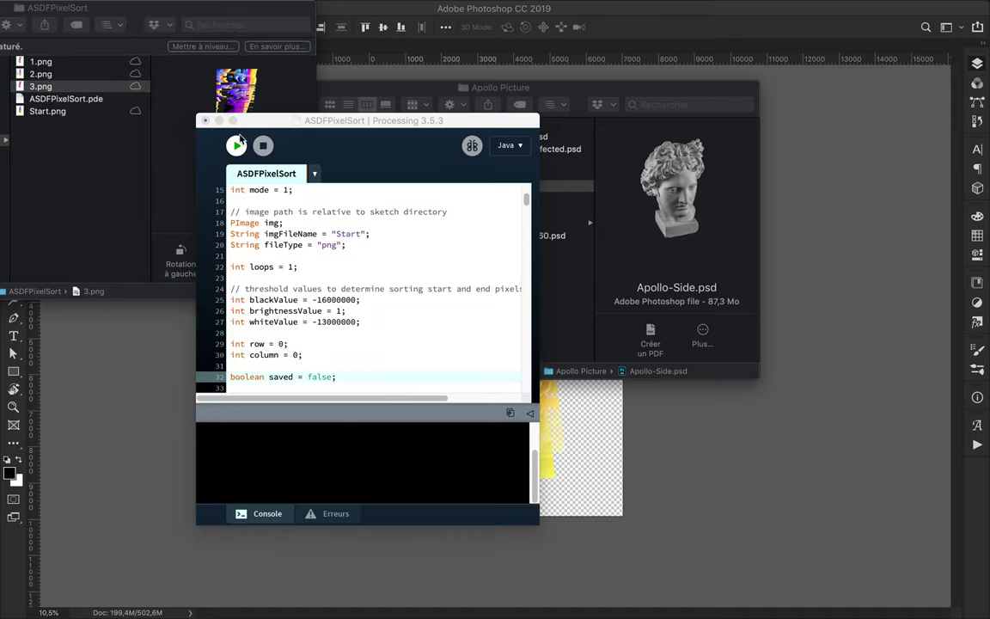
left_click(237, 145)
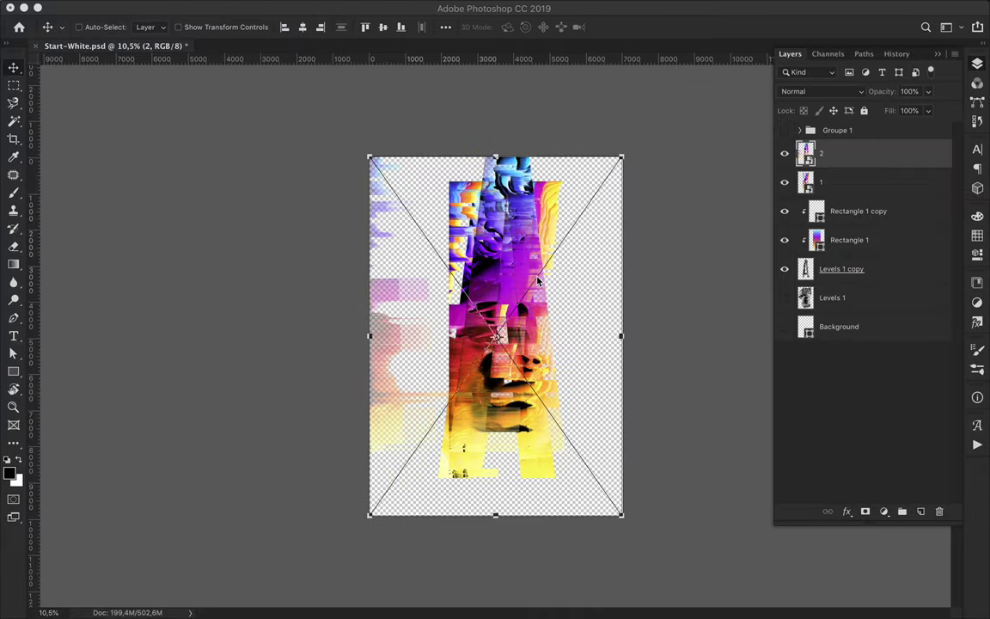
Step: Commit the third glitch image, shift it left, and move layer 3 below layer 1
key("Return")
left_click_drag(517, 247, 434, 247)
left_click_drag(825, 153, 863, 222)
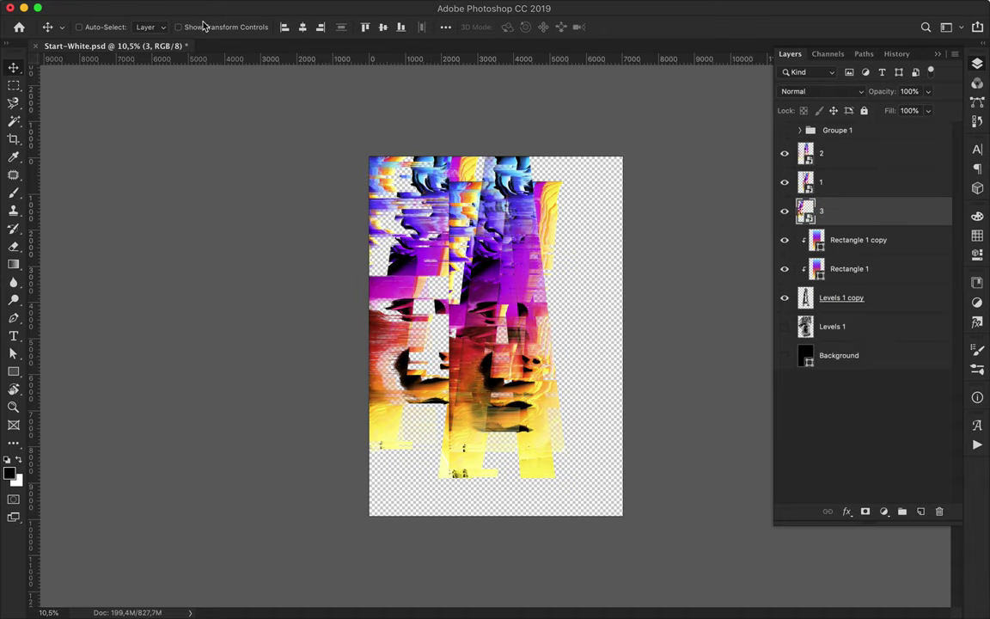
left_click(375, 596)
left_click(561, 597)
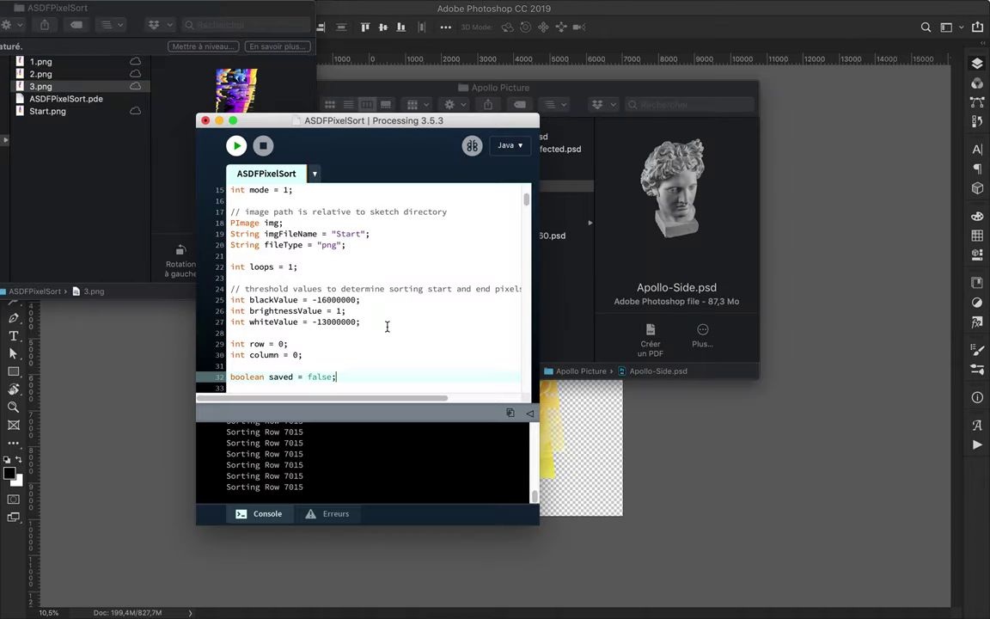
Step: Select the latest sorted output in the file list and rename it to 4.png
left_click(52, 111)
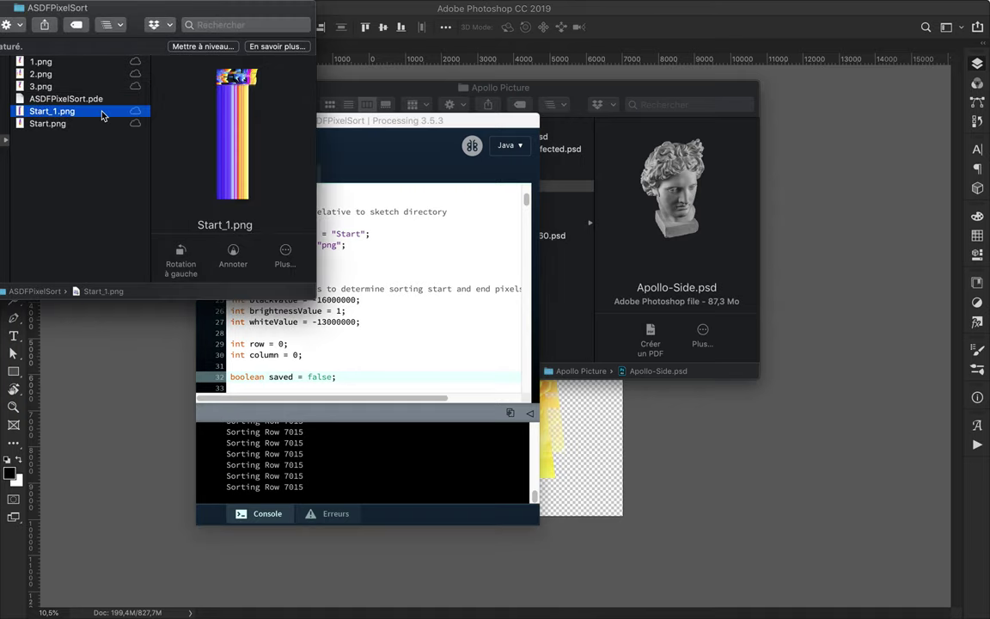
left_click(61, 80)
key("Down")
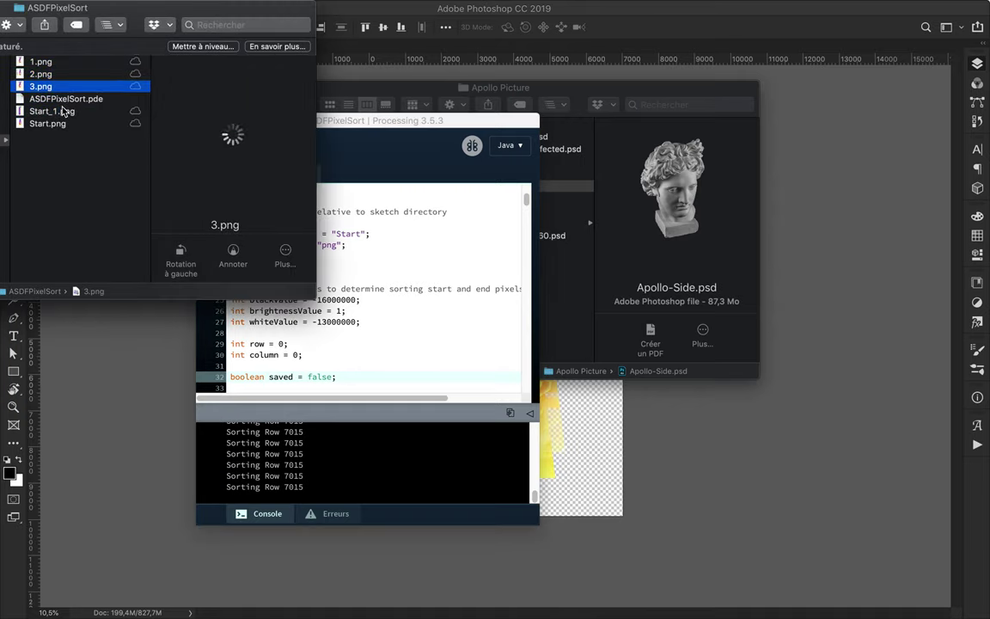
key("Down")
key("Down")
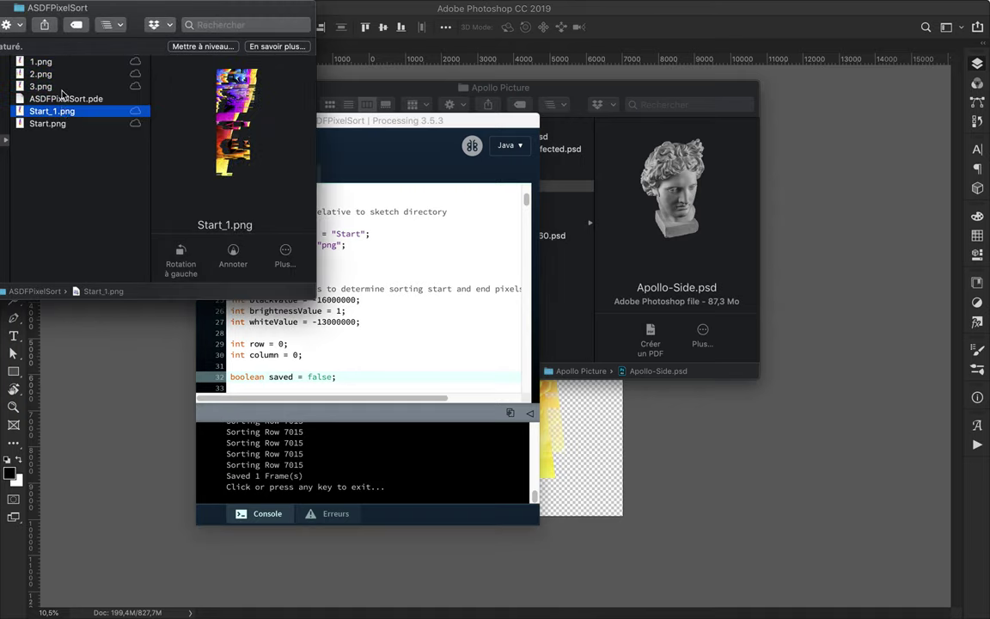
left_click(58, 87)
key("Down")
key("Down")
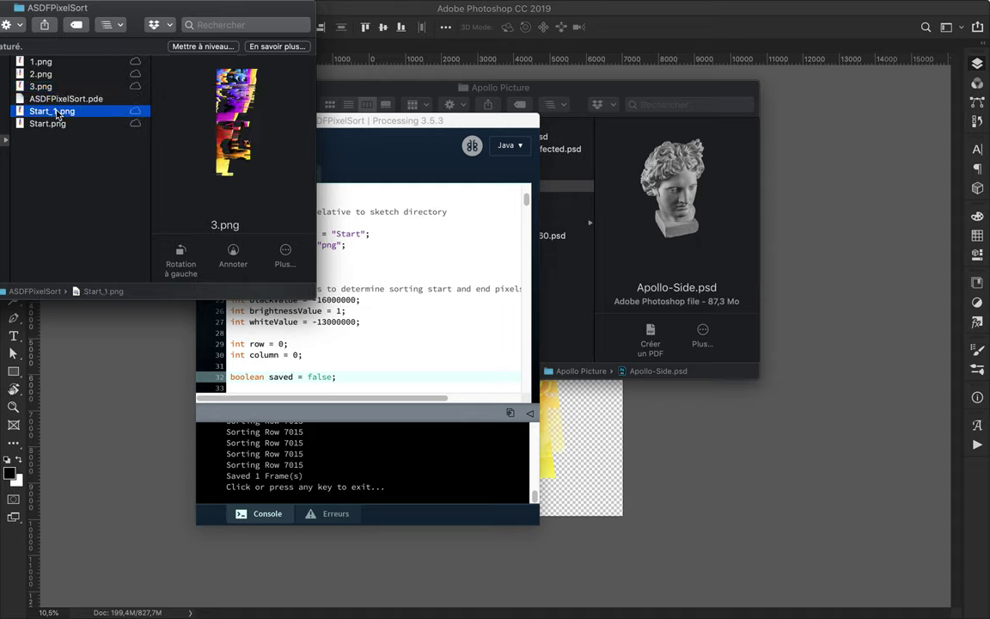
Step: Trim blackValue to -160 and whiteValue to -1300, then run the sketch
left_click(342, 301)
key("BackSpace")
left_click(357, 322)
key("BackSpace")
key("BackSpace")
key("BackSpace")
key("BackSpace")
left_click(343, 301)
key("BackSpace")
key("BackSpace")
key("BackSpace")
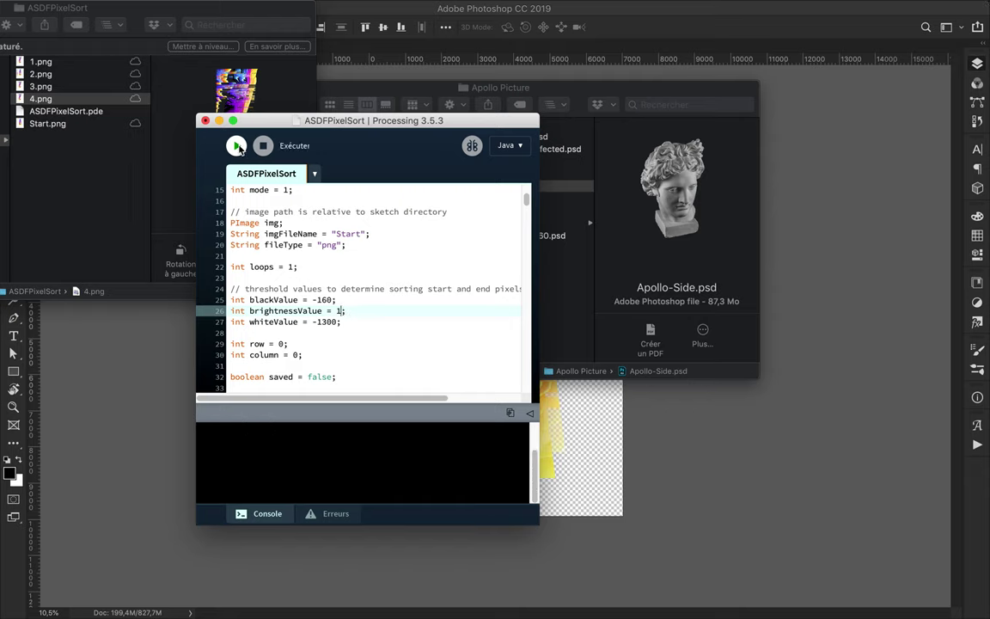
key("super+r")
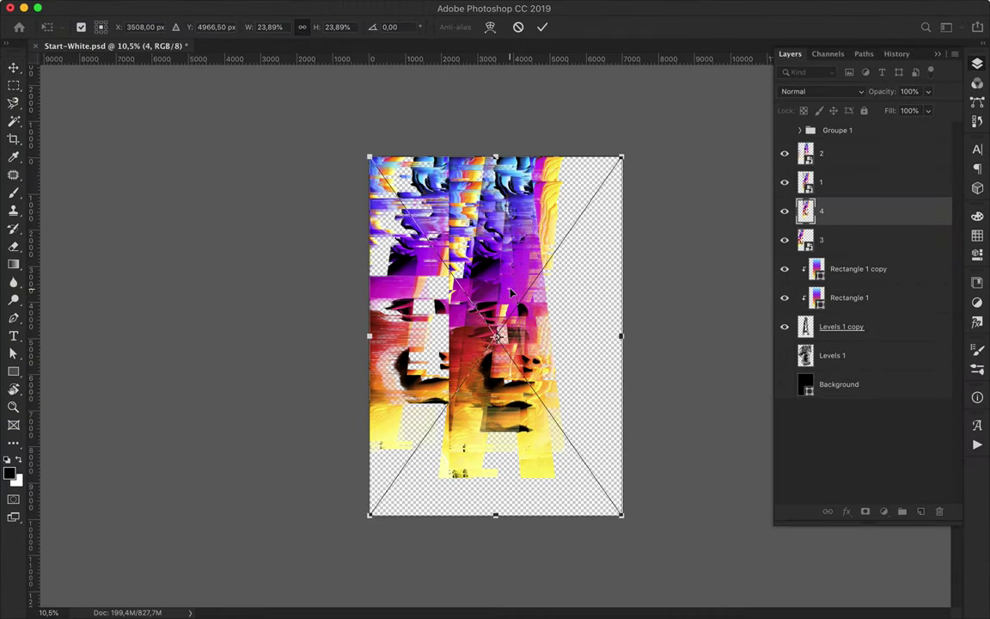
Step: Shift layer 4 right, flip it horizontally and align it, then check the new Start_1.png
key("Return")
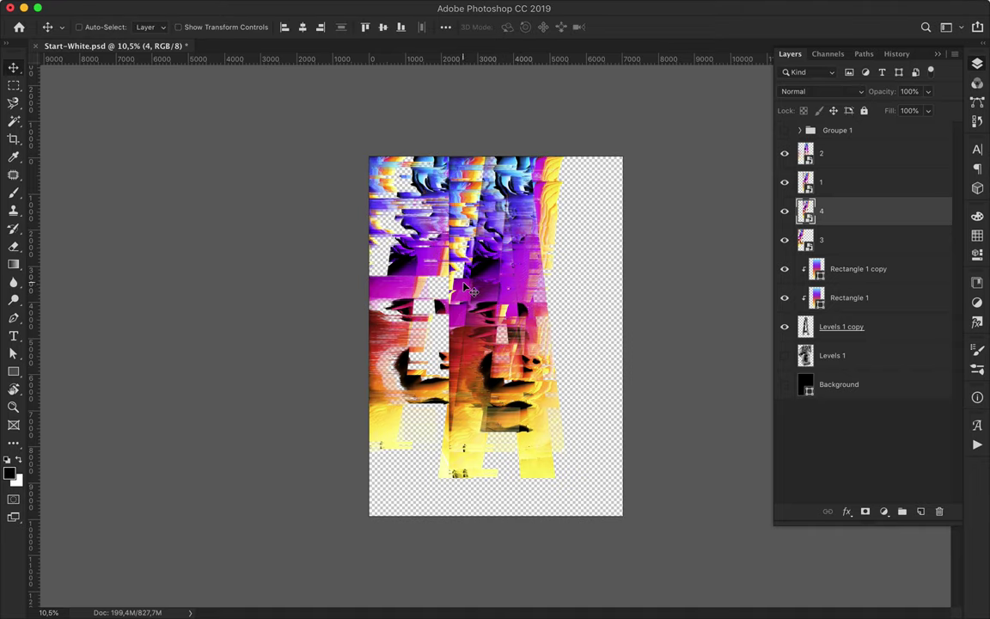
left_click_drag(515, 266, 641, 266)
left_click(154, 7)
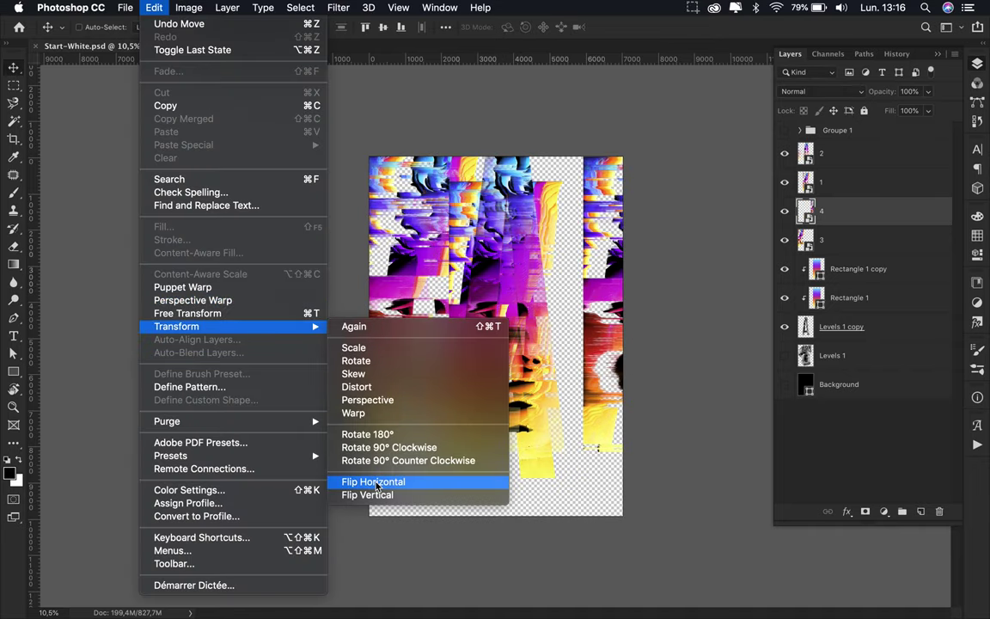
left_click(365, 535)
left_click_drag(593, 258, 537, 263)
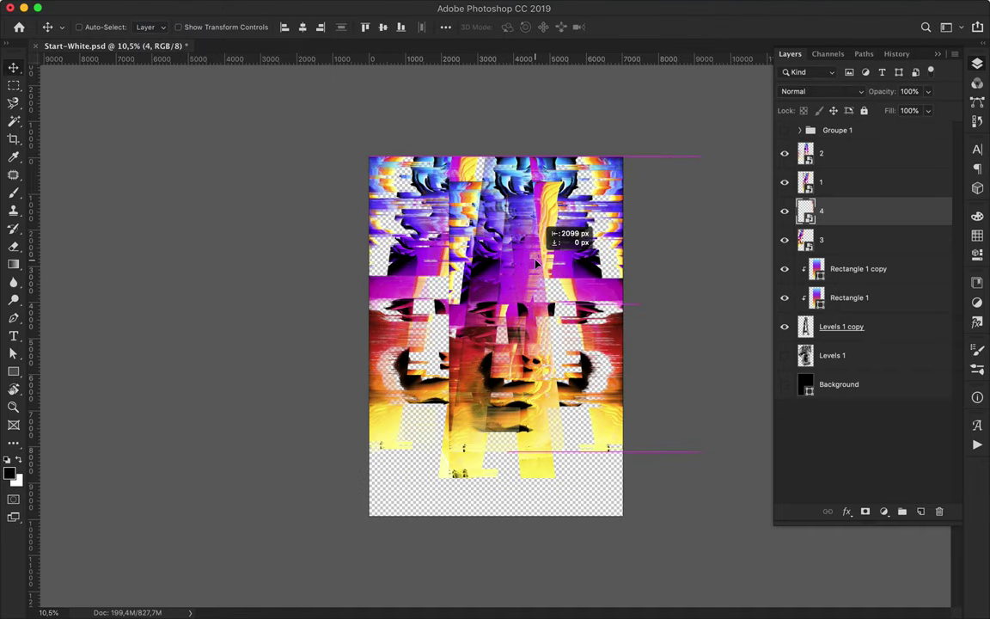
left_click(373, 599)
left_click(82, 127)
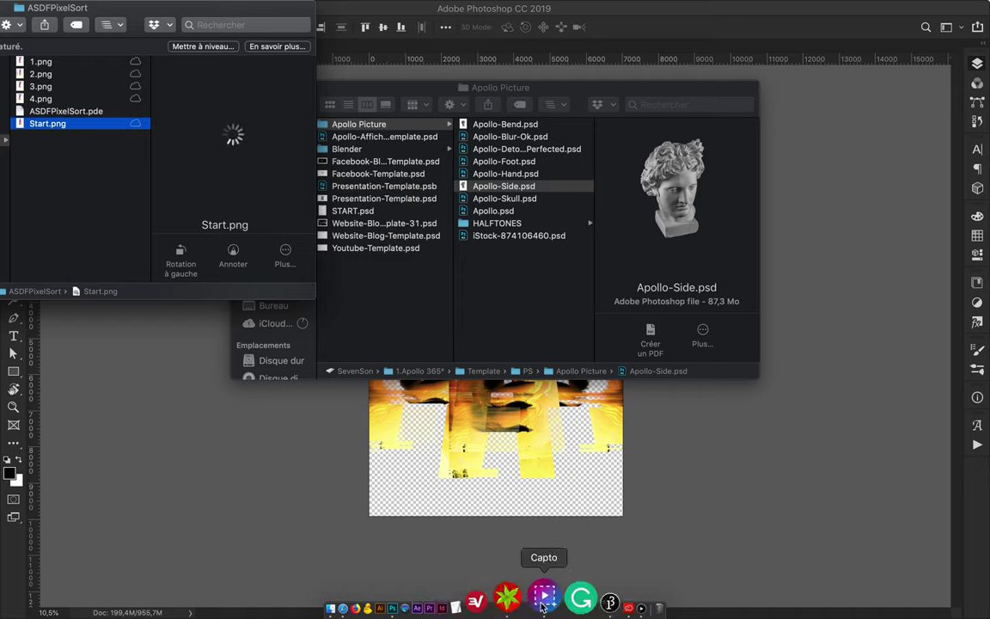
Step: In the Processing sketch, locate the blackValue, brightnessValue and whiteValue thresholds (-16, 120, -13)
left_click(559, 593)
scroll(396, 326, "down", 20)
scroll(396, 327, "down", 3)
scroll(397, 327, "down", 3)
scroll(396, 327, "down", 3)
scroll(396, 327, "up", 5)
scroll(396, 327, "up", 5)
scroll(397, 292, "up", 3)
scroll(397, 287, "up", 3)
scroll(397, 286, "up", 1)
scroll(397, 287, "up", 3)
scroll(397, 284, "up", 3)
scroll(398, 275, "up", 5)
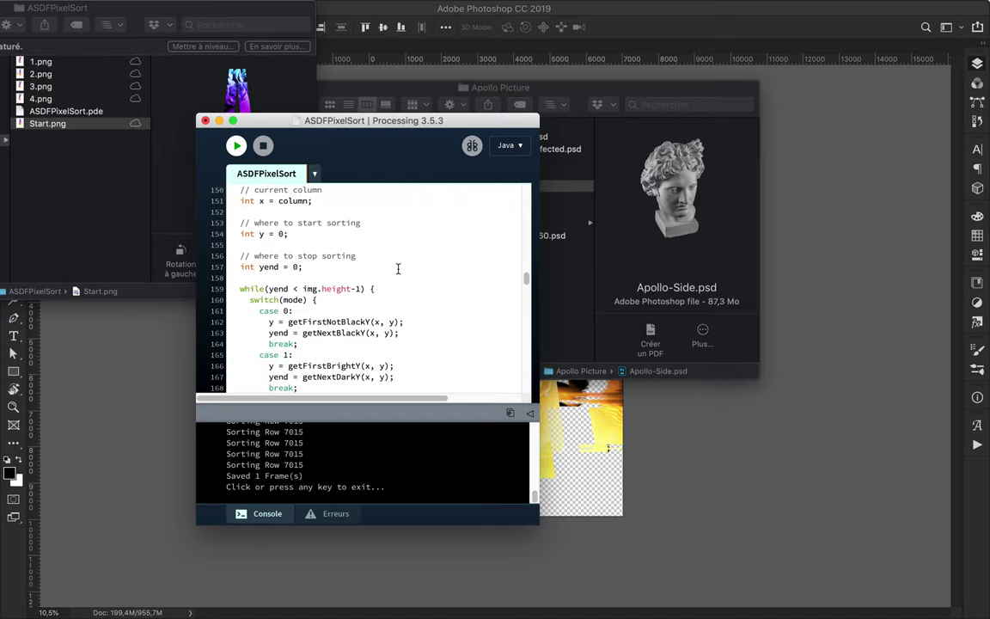
scroll(398, 269, "up", 10)
scroll(398, 267, "up", 20)
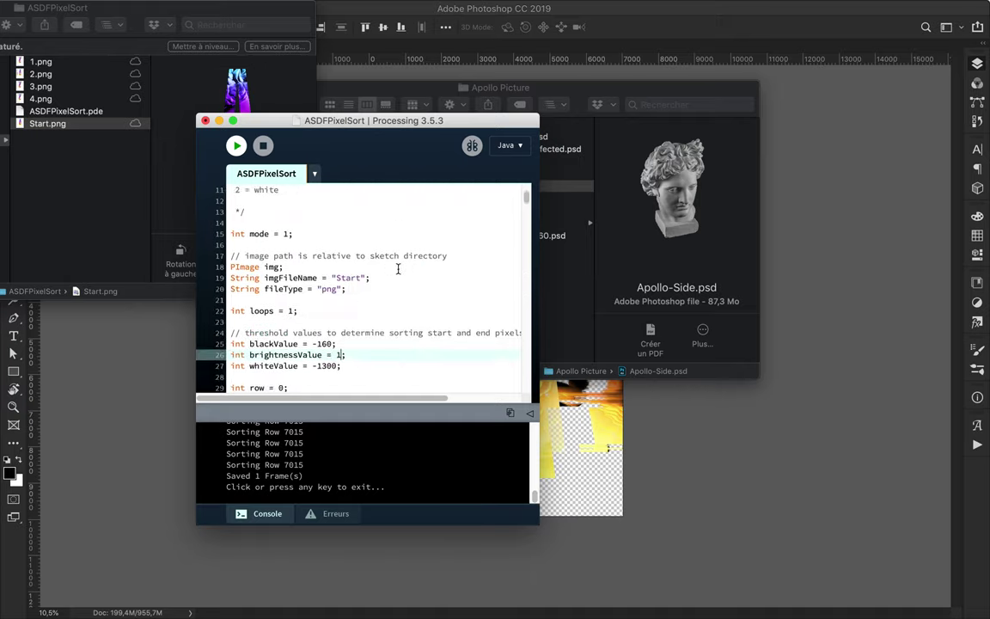
scroll(398, 266, "down", 1)
left_click(335, 344)
Step: Rerun the pixel-sorting sketch with the new threshold values
key("super+r")
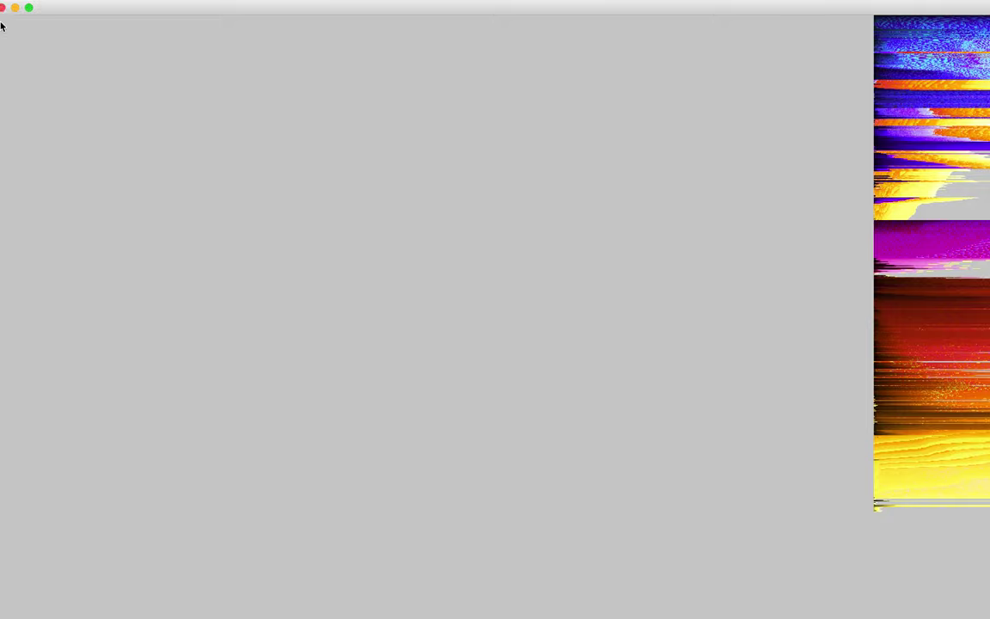
key("Escape")
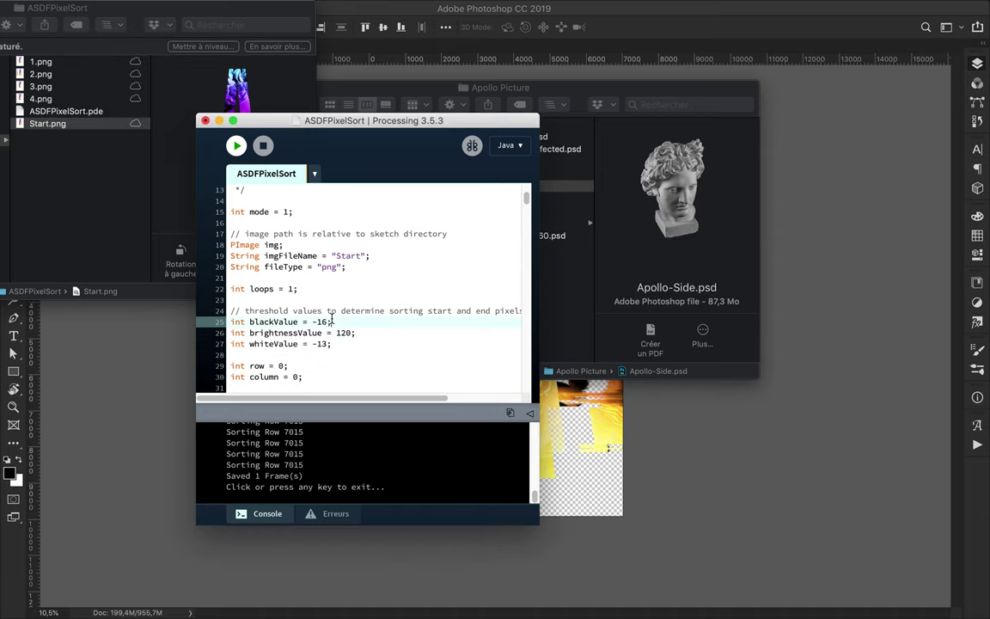
left_click(236, 147)
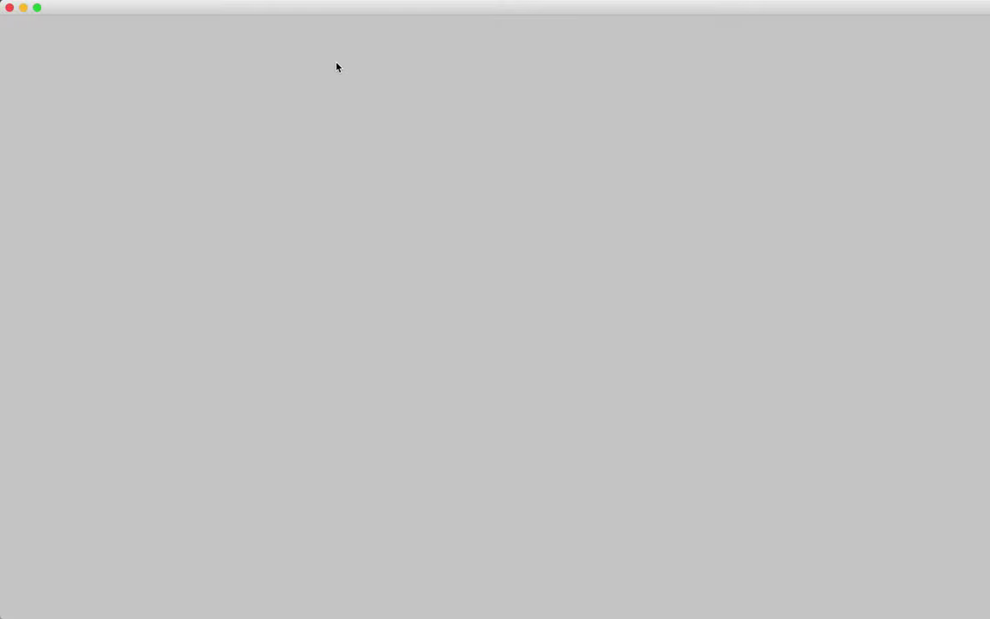
Step: Check the new Start_1.png output, close the sketch window and return to Photoshop
left_click(106, 125)
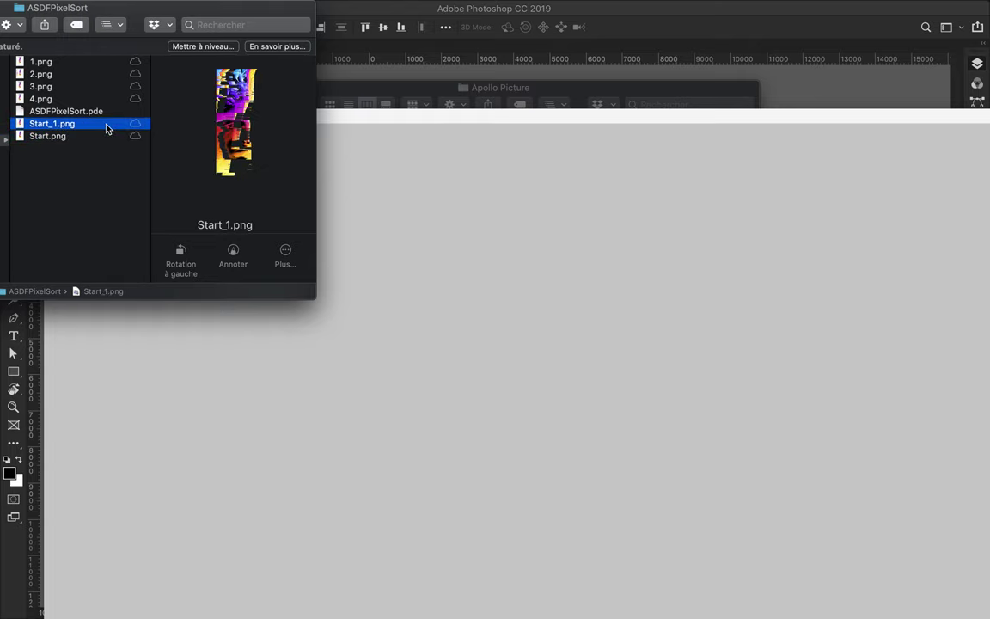
left_click(384, 116)
left_click(53, 117)
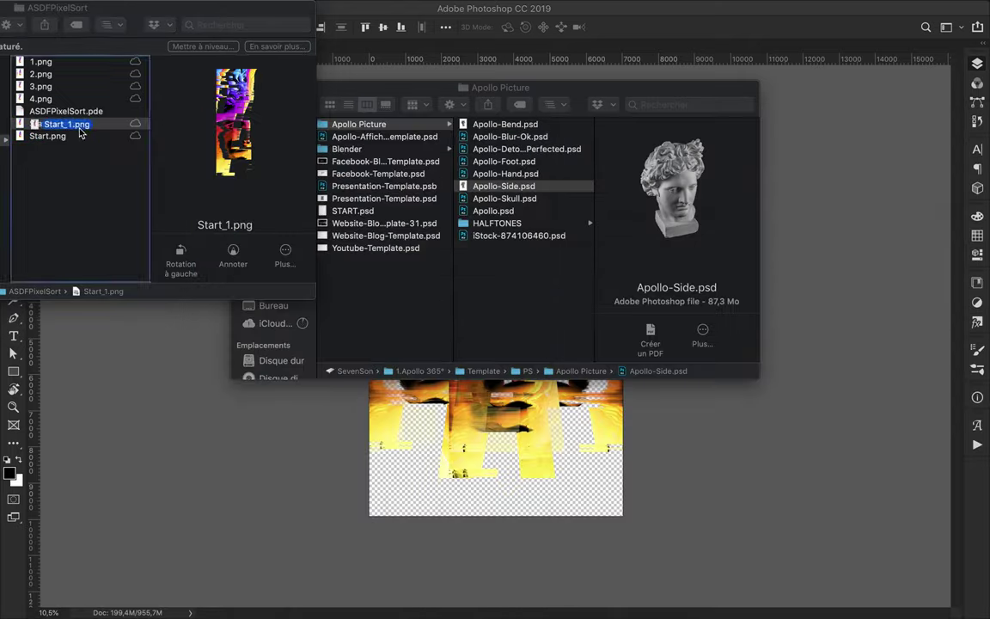
key("super+Tab")
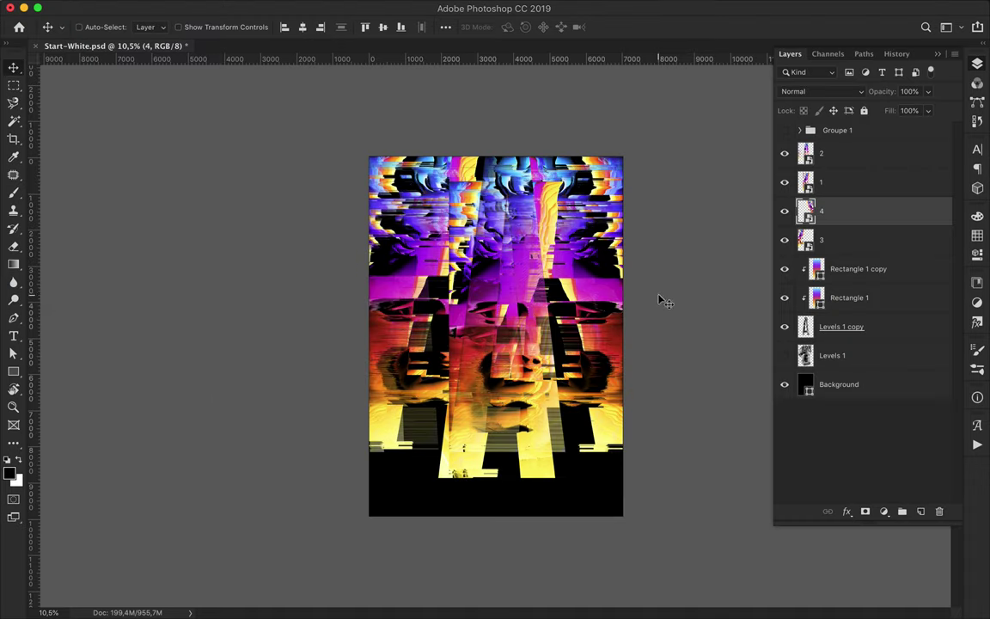
Step: Shrink layer 3 to about 16%, move it to the stack top, and hide the Rectangle and Levels layers
left_click(851, 240)
key("ctrl+t")
left_click_drag(539, 511, 457, 396)
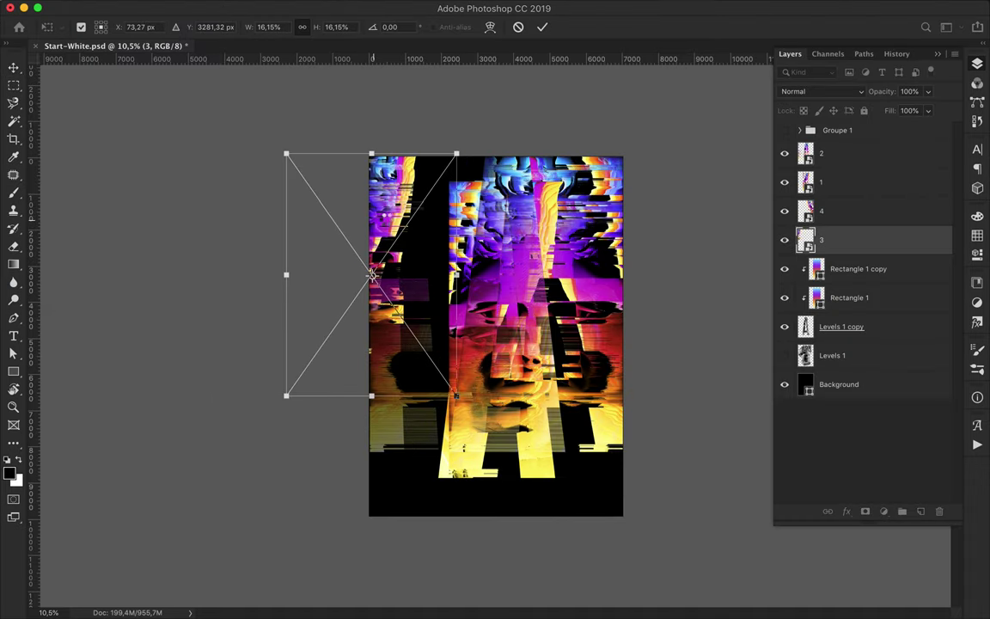
key("Return")
mouse_move(432, 231)
left_mouse_down()
mouse_move(444, 250)
mouse_move(438, 245)
left_mouse_up()
left_click_drag(851, 240, 859, 148)
left_click_drag(784, 268, 783, 326)
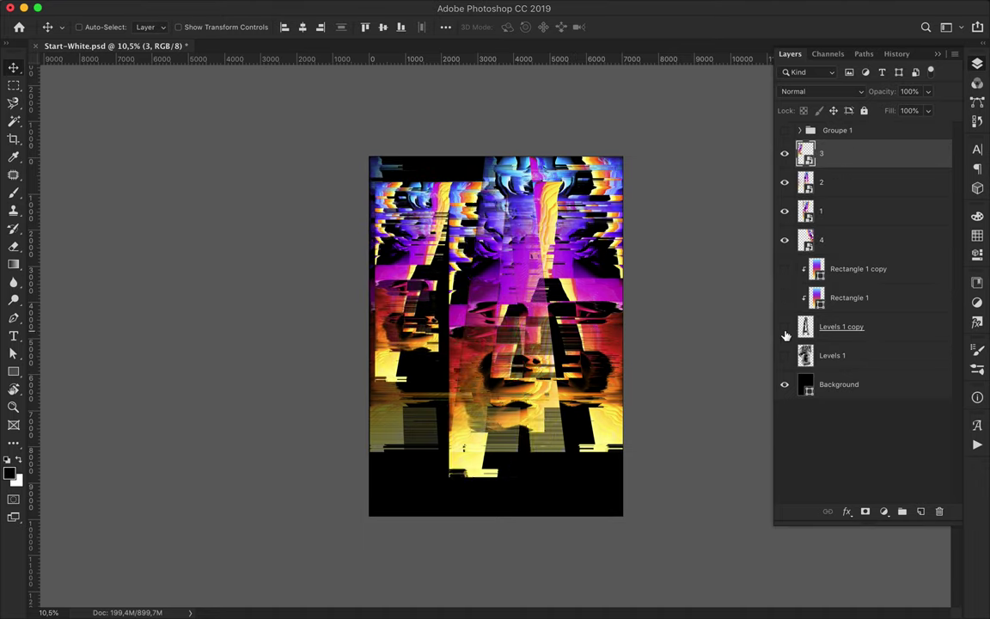
Step: Move layer 4's strips and shrink it toward the lower right
left_click(603, 229, "ctrl")
mouse_move(603, 229)
left_mouse_down()
mouse_move(593, 226)
mouse_move(564, 309)
left_mouse_up()
key("ctrl+t")
left_click_drag(477, 552, 498, 530)
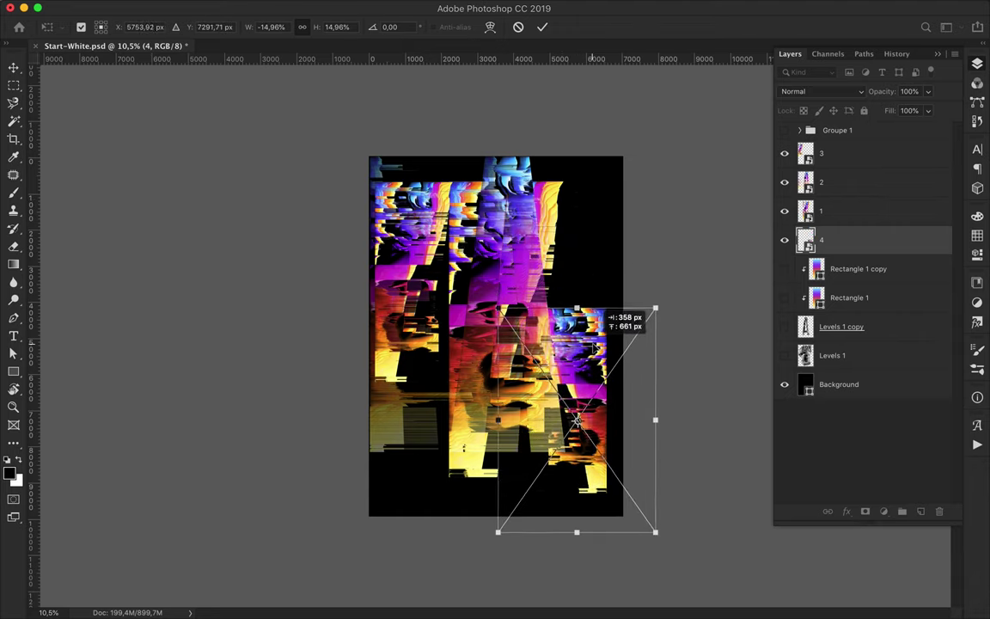
key("Return")
Step: Delete layer 1, shift layer 2's strips into place, and pick the Polygonal Lasso
left_click(557, 225, "ctrl")
left_click_drag(557, 225, 566, 220)
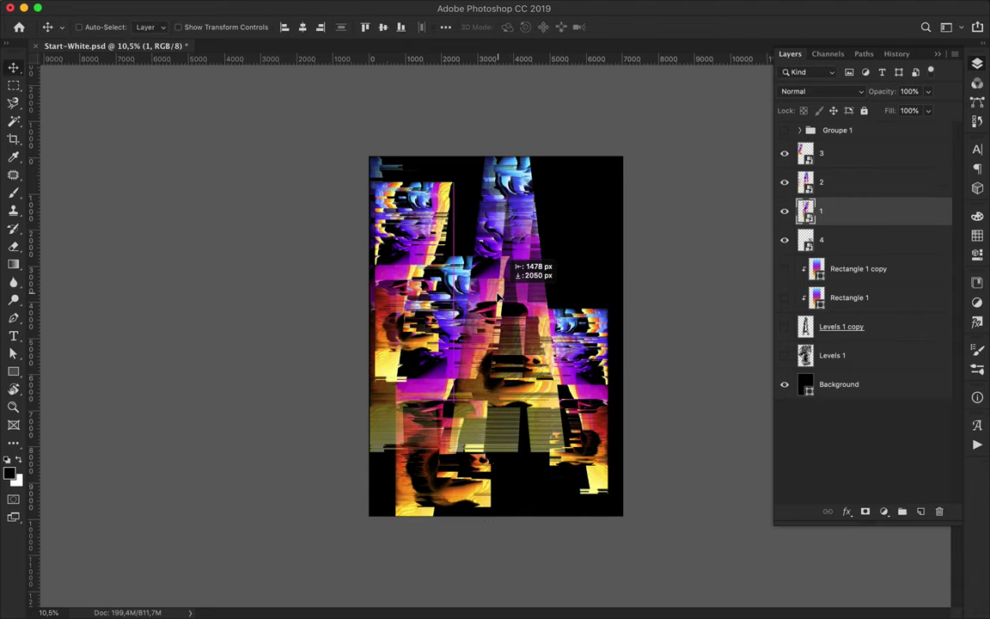
key("ctrl+e")
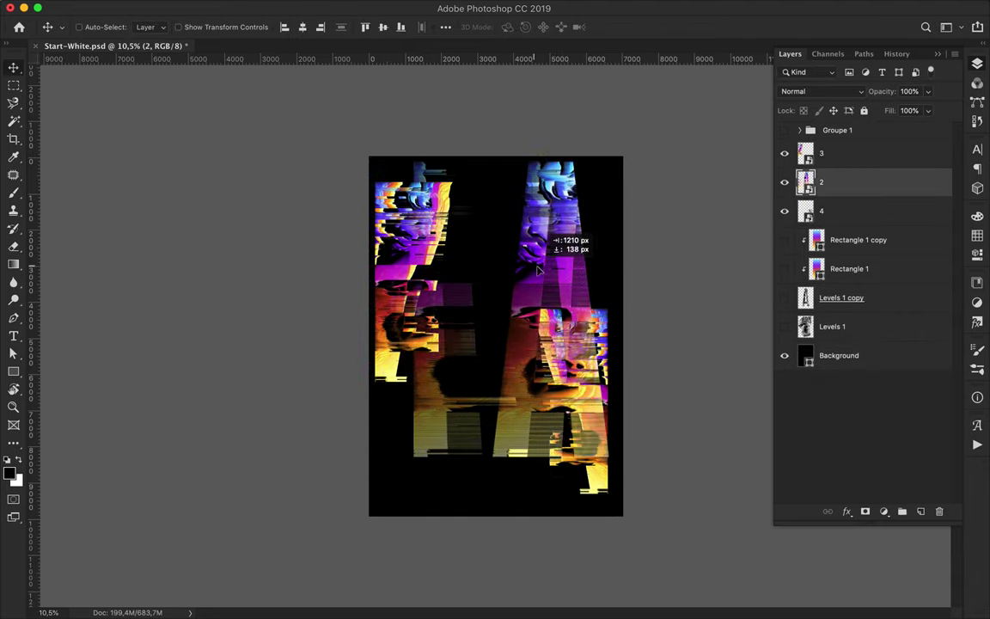
left_click_drag(507, 245, 486, 271)
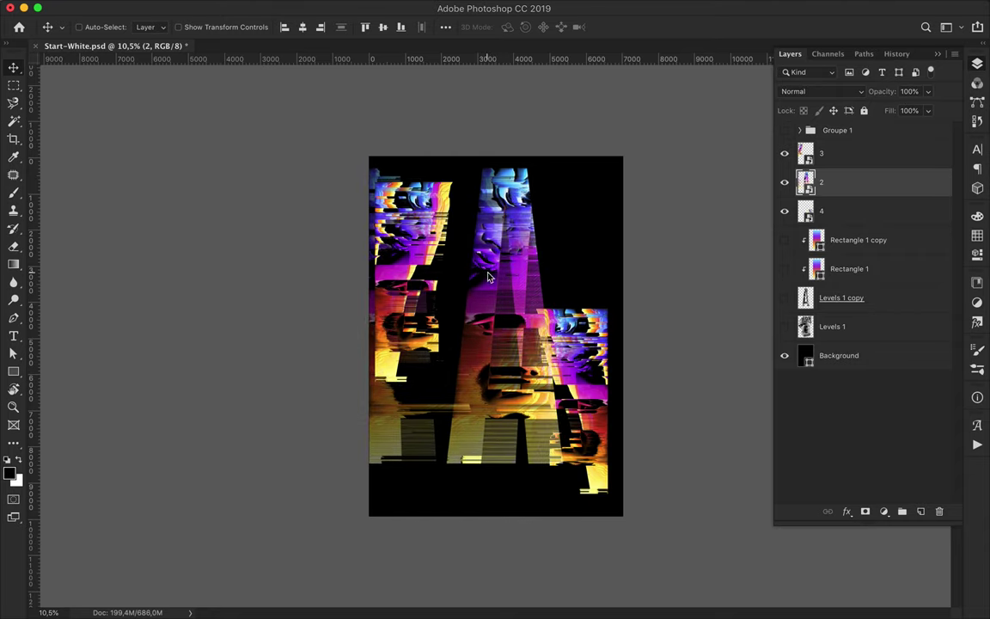
key("m")
right_click(13, 102)
left_click(60, 106)
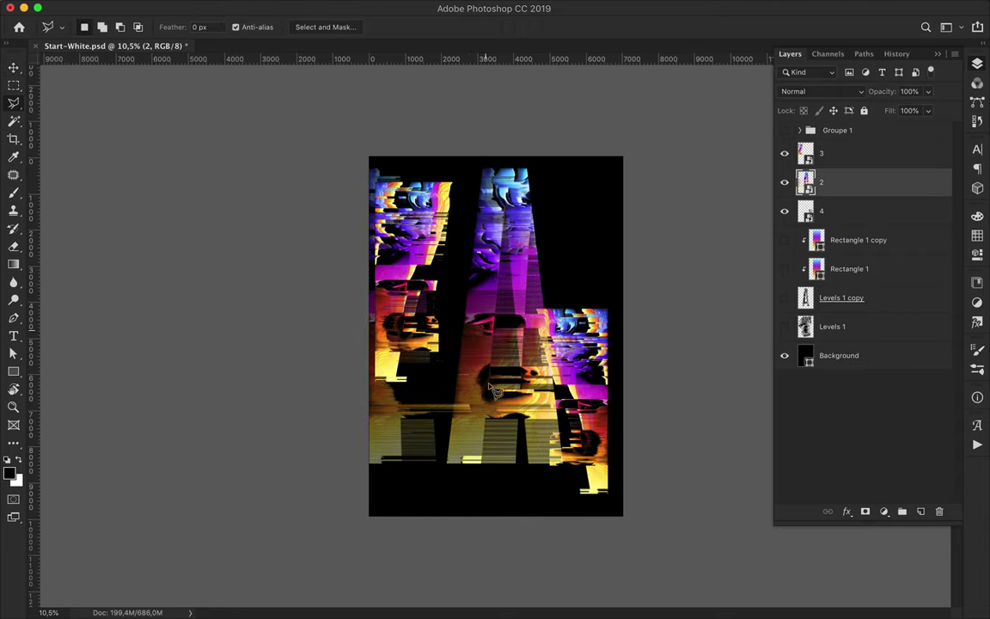
Step: Copy a slanted slice of the left strip to a new layer, flip it horizontally, move it right
double_click(441, 482)
key("ctrl+j")
key("v")
left_click(154, 7)
left_click(387, 539)
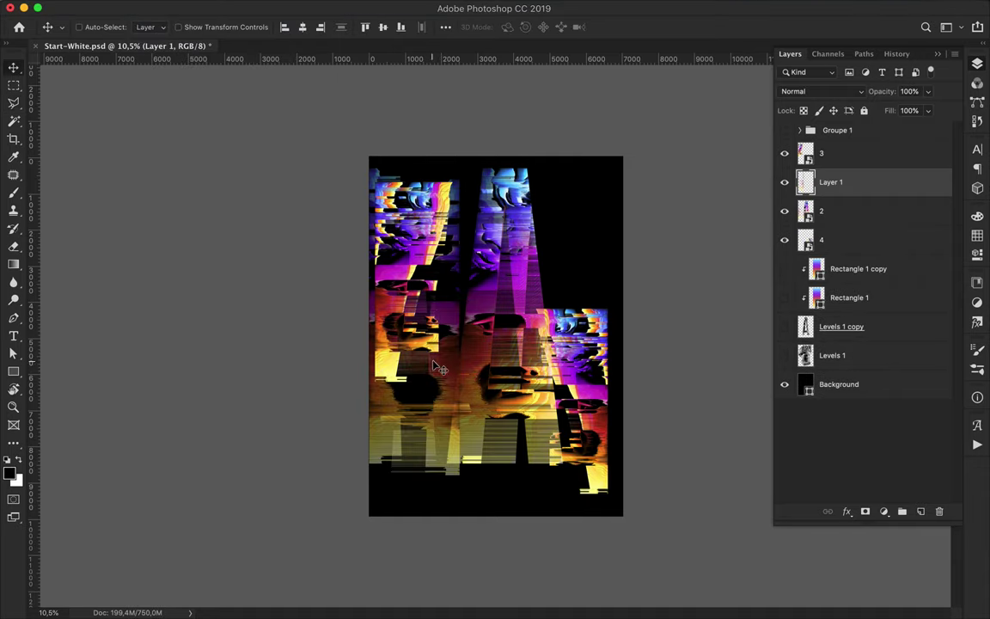
left_click_drag(434, 367, 601, 370)
Step: Nudge the glitch columns of layers 2, 3 and 4 into position, then select layer 2
left_click(381, 422)
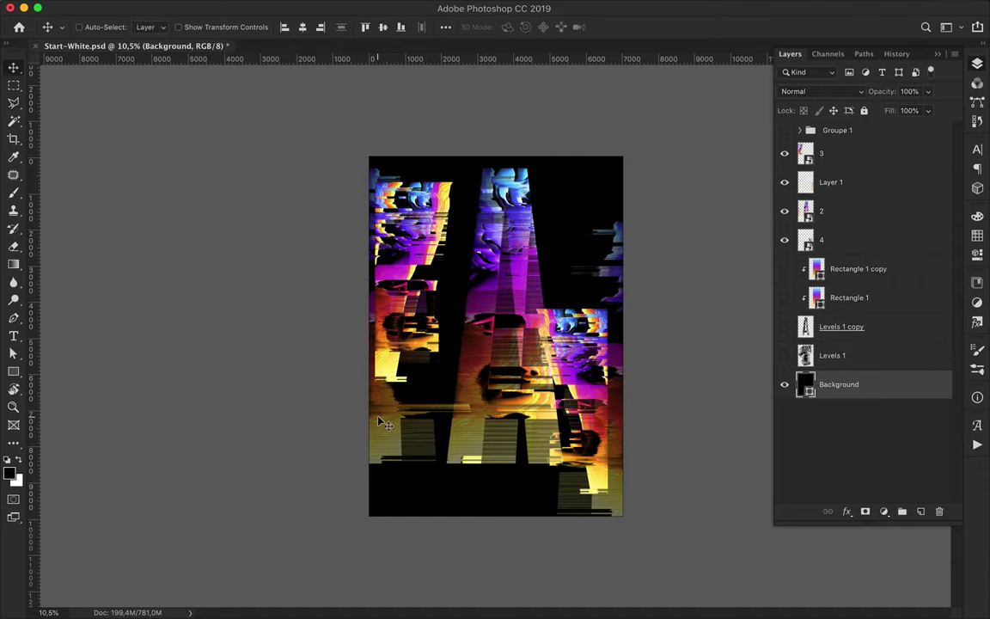
left_click_drag(381, 422, 386, 434)
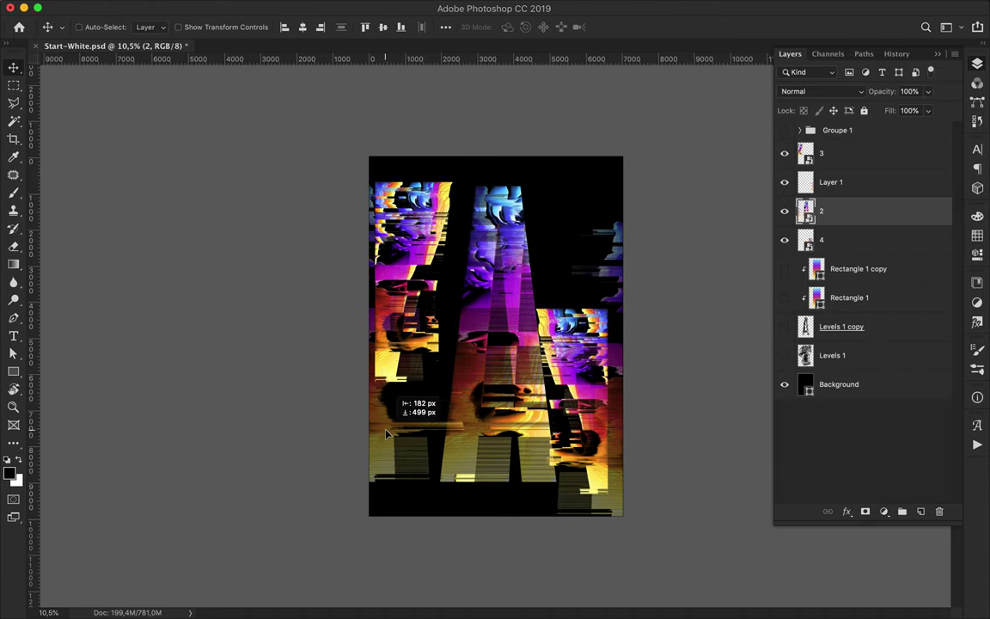
scroll(438, 270, "up", 2)
left_click_drag(396, 178, 404, 179)
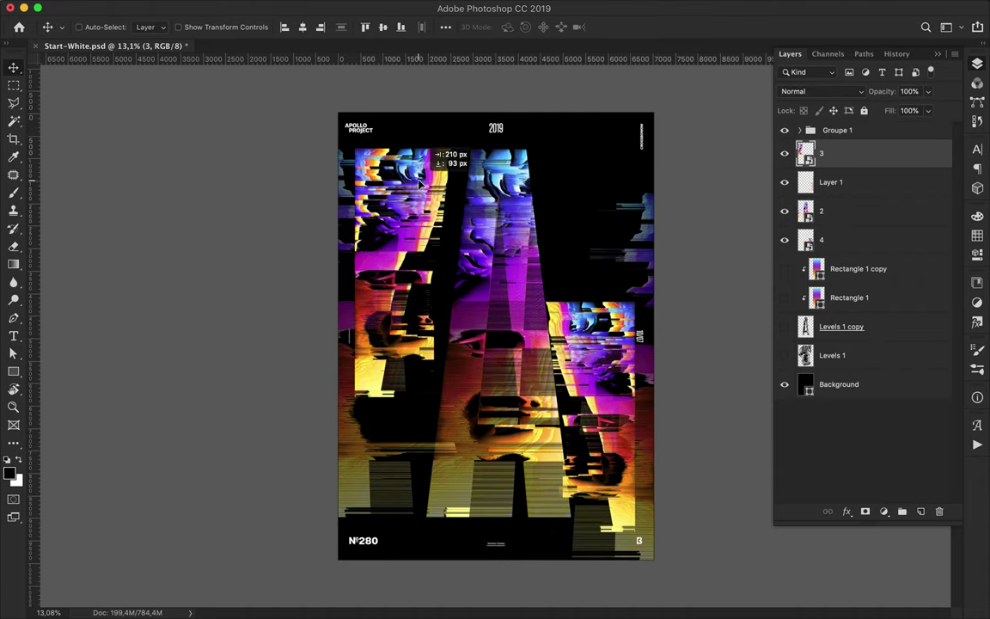
mouse_move(512, 290)
left_mouse_down()
mouse_move(505, 279)
mouse_move(474, 284)
left_mouse_up()
left_click_drag(526, 327, 541, 327)
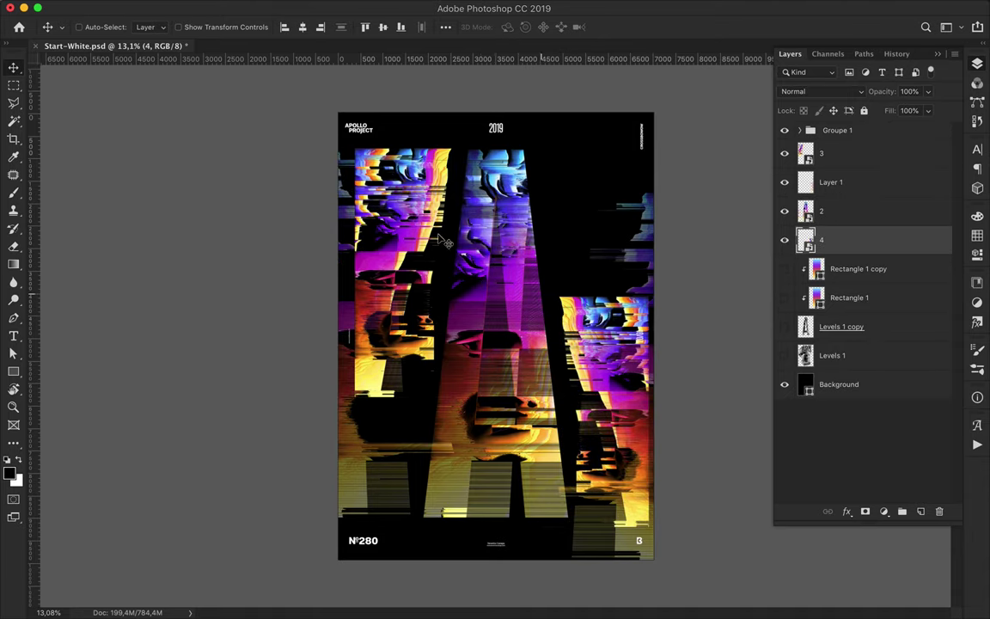
left_click_drag(446, 243, 439, 236)
scroll(495, 294, "up", 3)
left_click(495, 289)
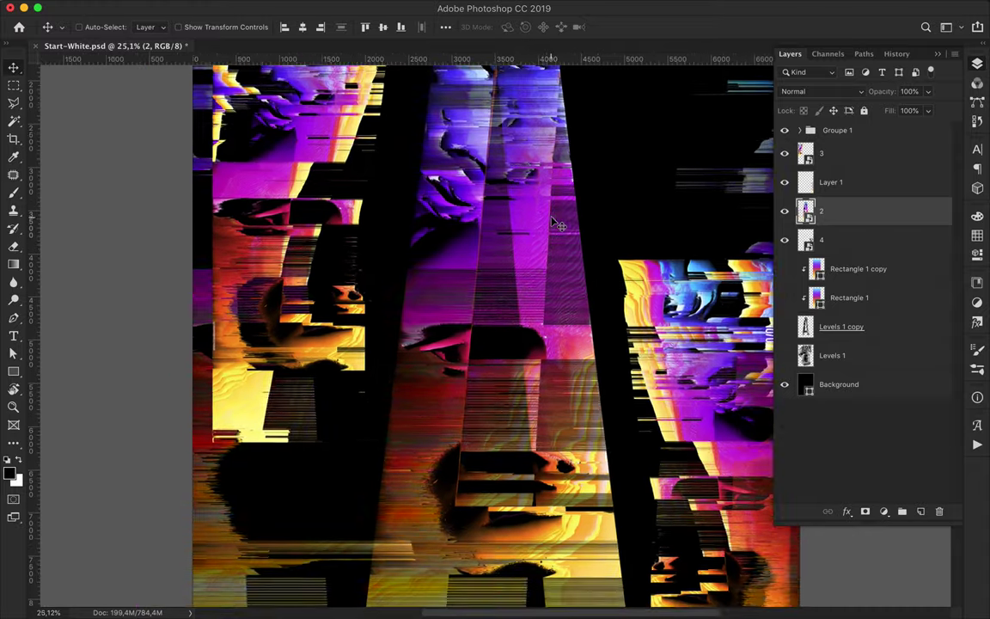
scroll(558, 225, "down", 2)
Step: Copy a tall selected strip of layer 2 onto a new layer
key("m")
scroll(292, 438, "down", 2)
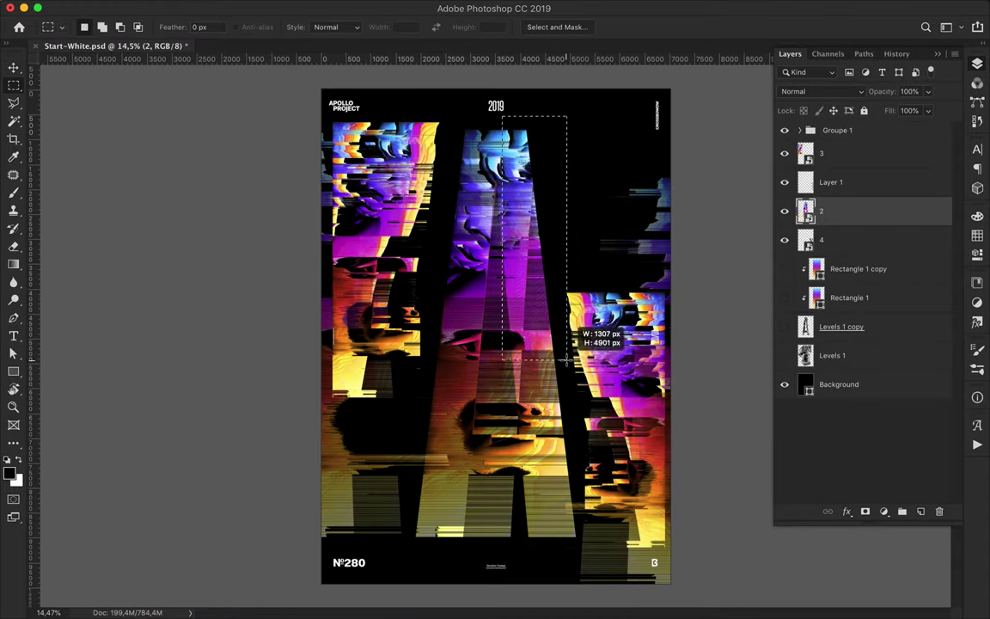
key("ctrl+j")
key("v")
Step: Shrink layer 3's left column to about 10% and move it right
left_click(436, 349)
key("ctrl+t")
left_click_drag(437, 349, 398, 294)
left_click_drag(346, 245, 372, 247)
key("Return")
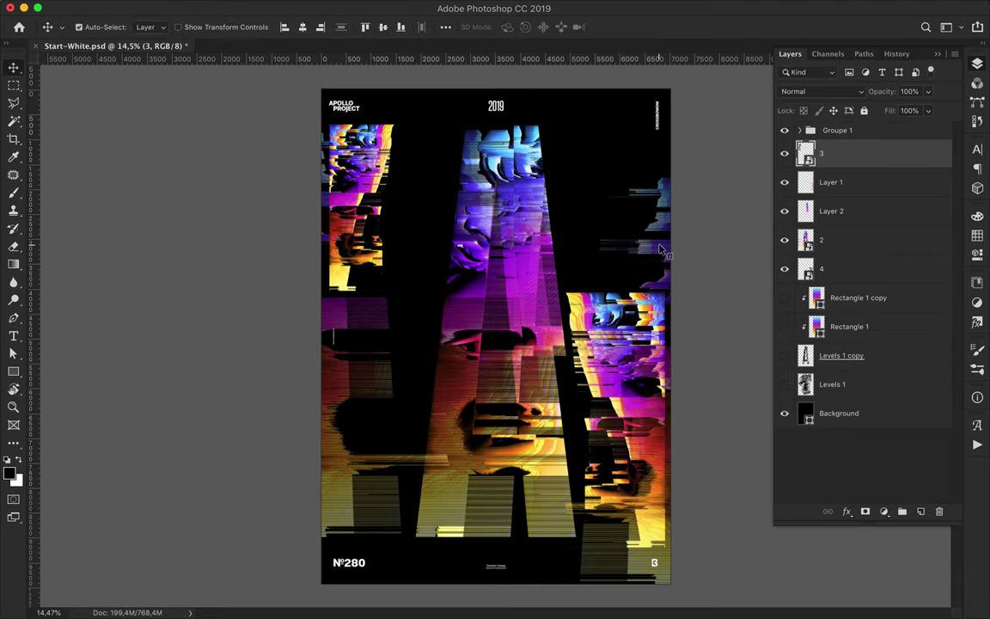
Step: Place Layer 1 below layer 4, shift its strips down-left, and drop a duplicate
left_click_drag(664, 251, 631, 176)
left_click_drag(878, 180, 868, 283)
left_click_drag(683, 129, 429, 362)
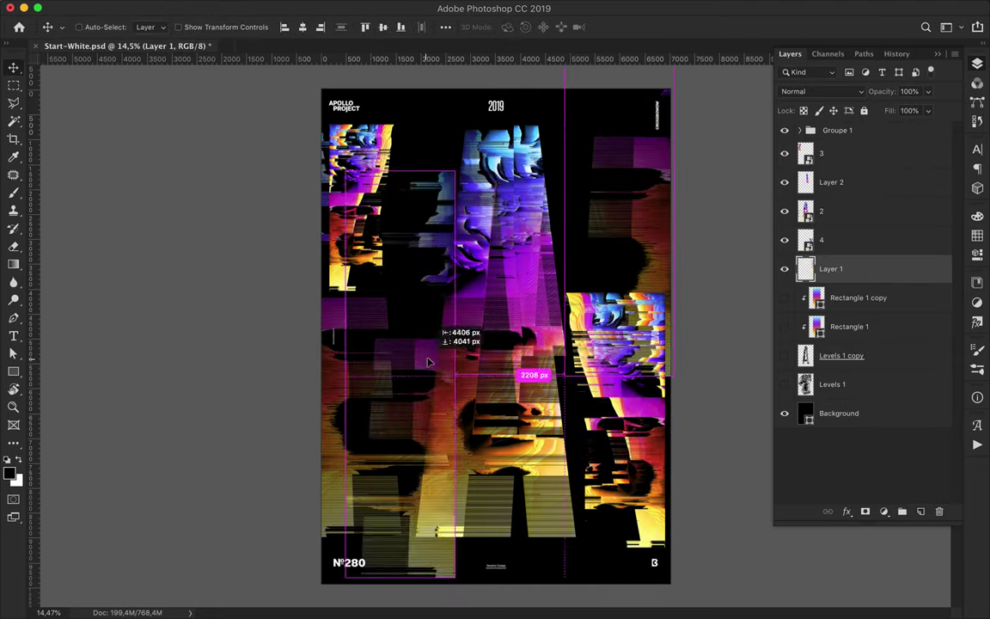
mouse_move(429, 362)
left_mouse_down()
mouse_move(443, 349)
mouse_move(421, 356)
left_mouse_up()
Step: Rotate the copy 90° clockwise and slide the strip copies sideways across the poster
left_click(189, 8)
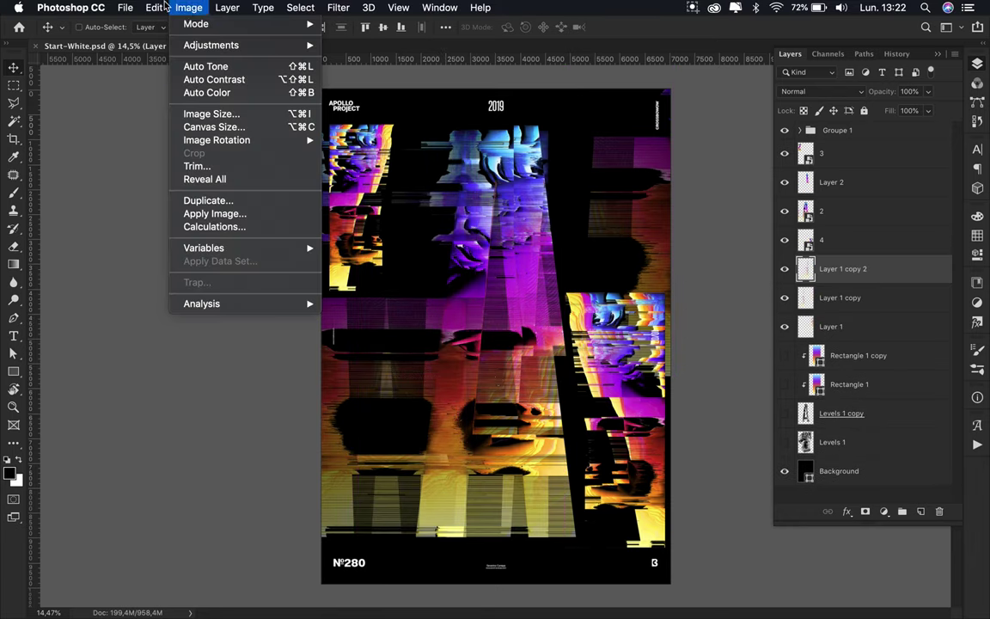
left_click(387, 442)
left_click_drag(455, 258, 581, 260)
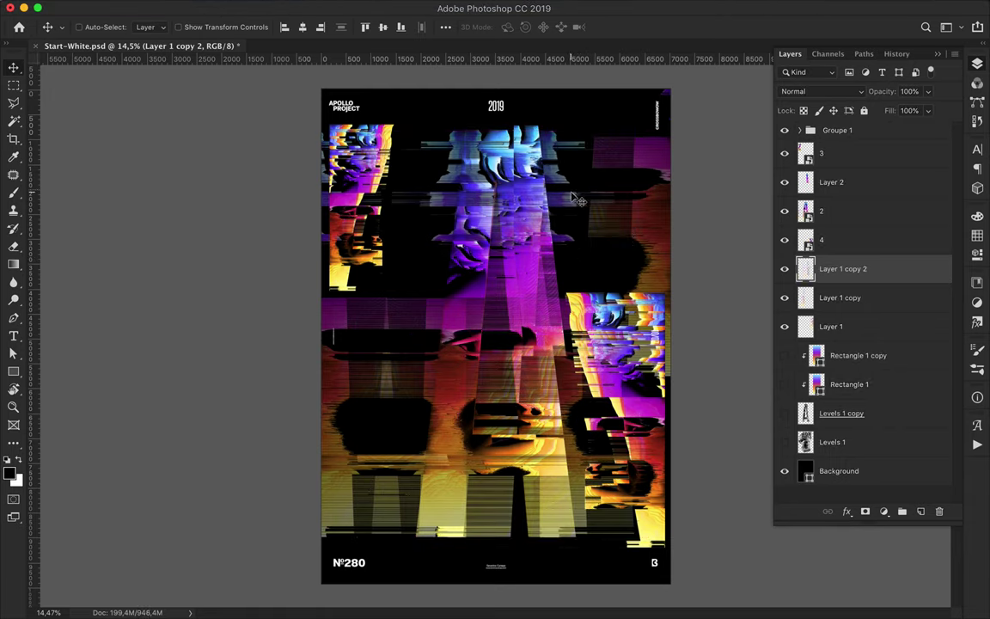
left_click_drag(416, 259, 457, 320)
left_click(458, 287)
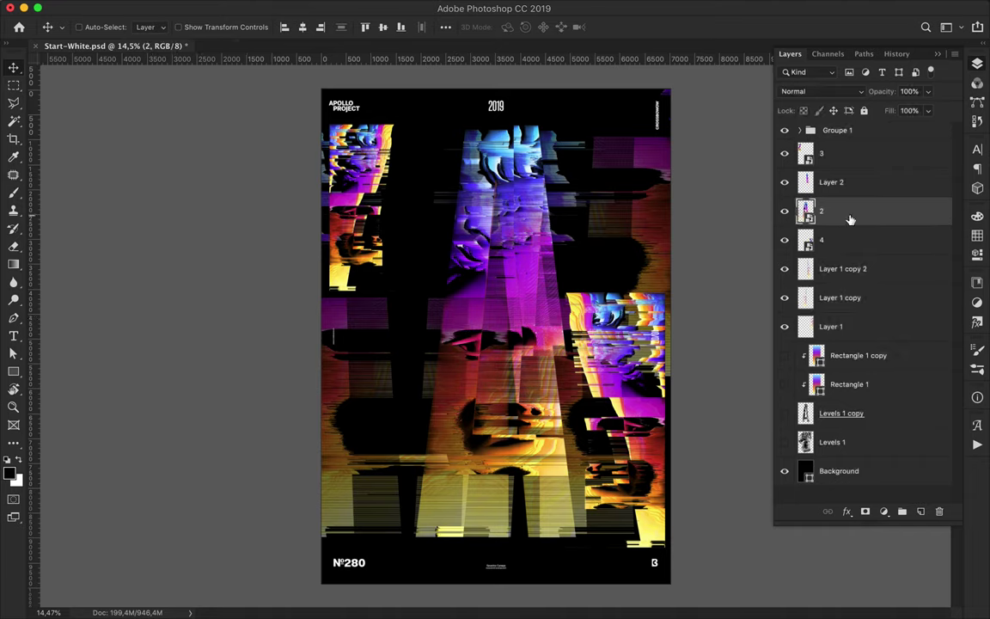
key("ctrl+j")
left_click(338, 6)
left_click(563, 227)
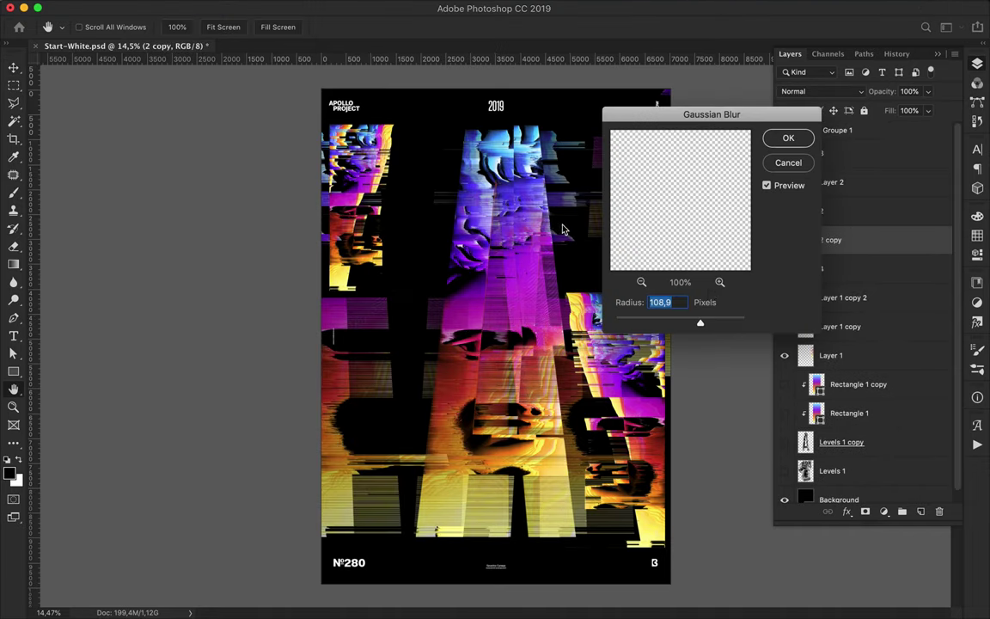
left_click_drag(700, 323, 692, 324)
left_click(788, 140)
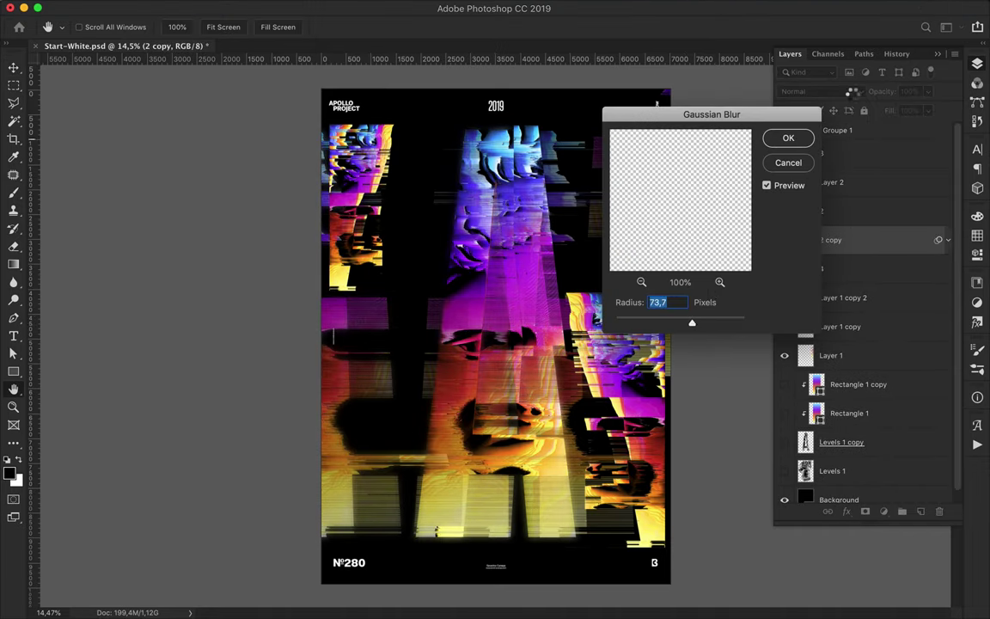
left_click(821, 91)
left_click(773, 115)
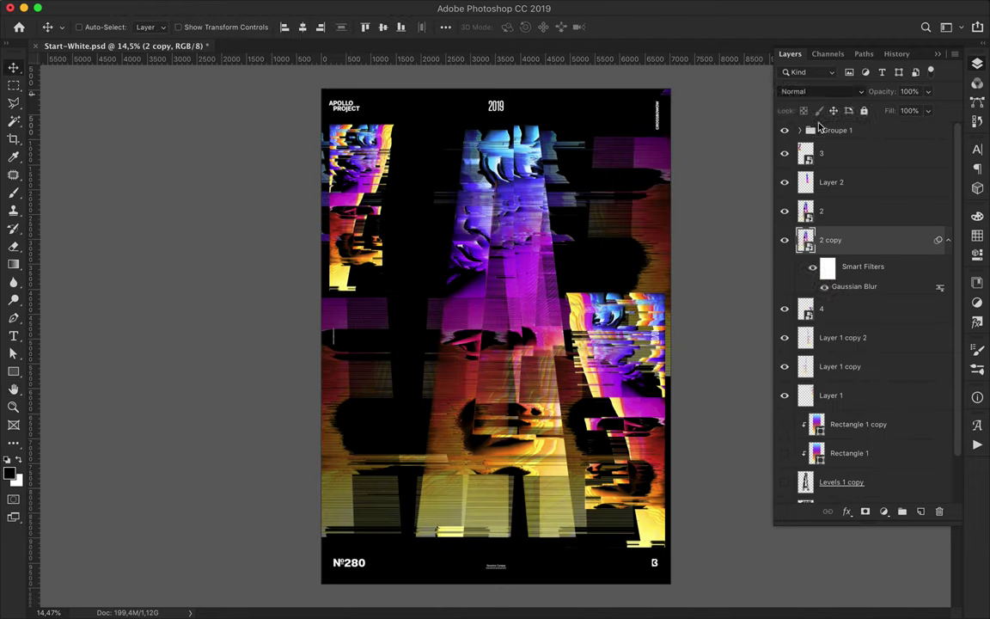
key("Delete")
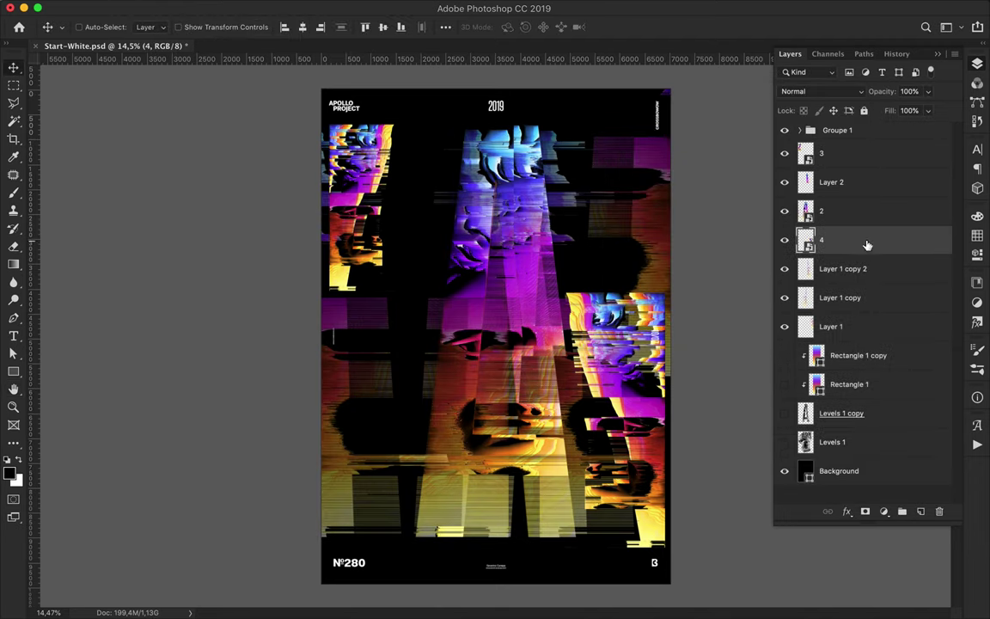
left_click(344, 233)
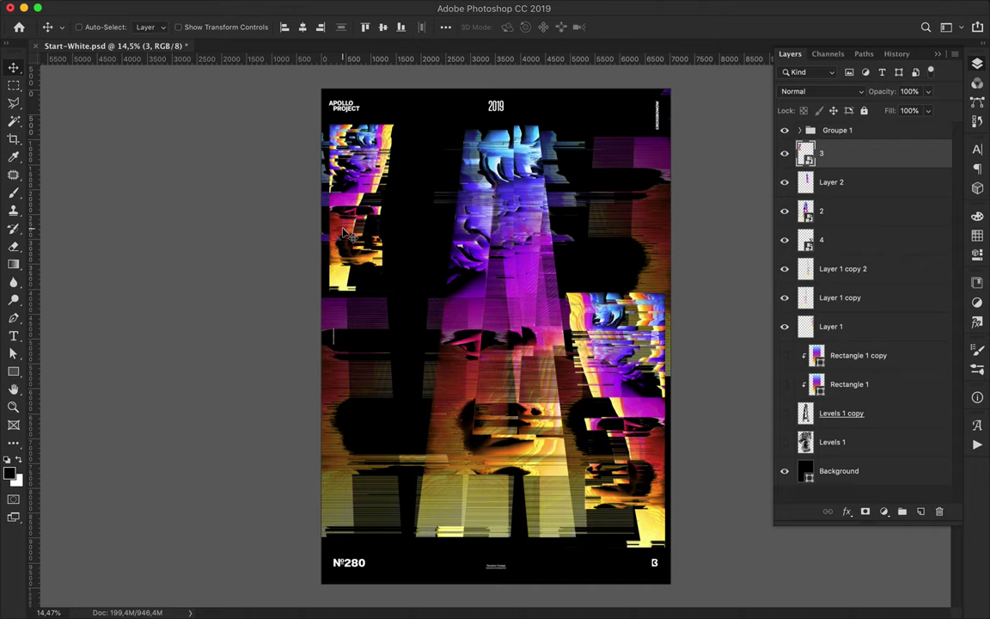
Step: Copy a small top-left glitch fragment onto its own layer and place copies along the bottom
key("m")
mouse_move(317, 83)
left_mouse_down()
mouse_move(394, 145)
mouse_move(400, 543)
left_mouse_up()
key("ctrl+j")
key("v")
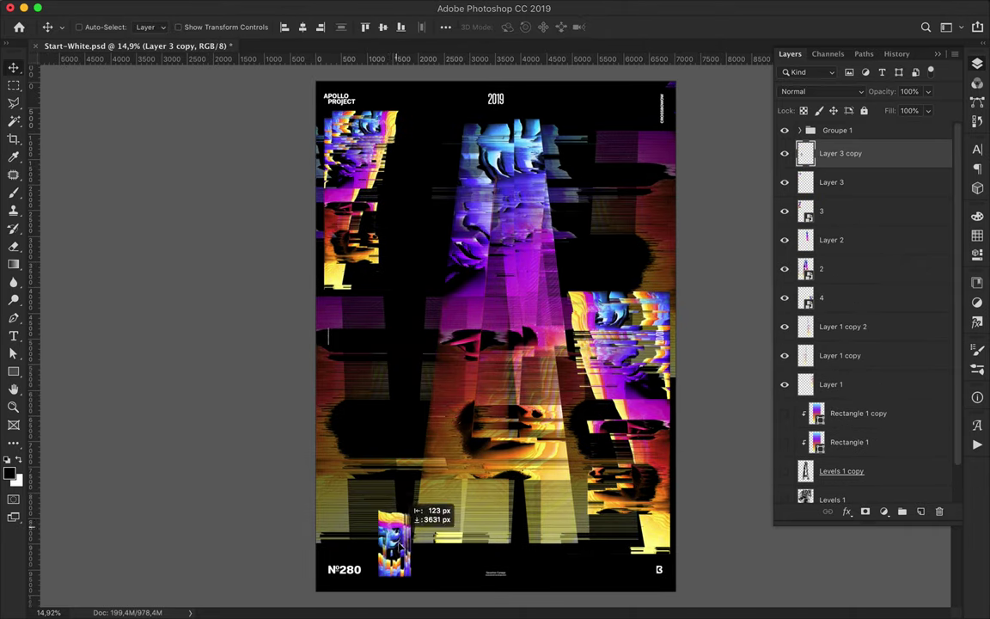
mouse_move(400, 546)
left_mouse_down()
mouse_move(324, 520)
mouse_move(352, 473)
mouse_move(405, 464)
left_mouse_up()
Step: Switch to the Rectangle tool and look through its shape fill choices
key("u")
left_click(151, 27)
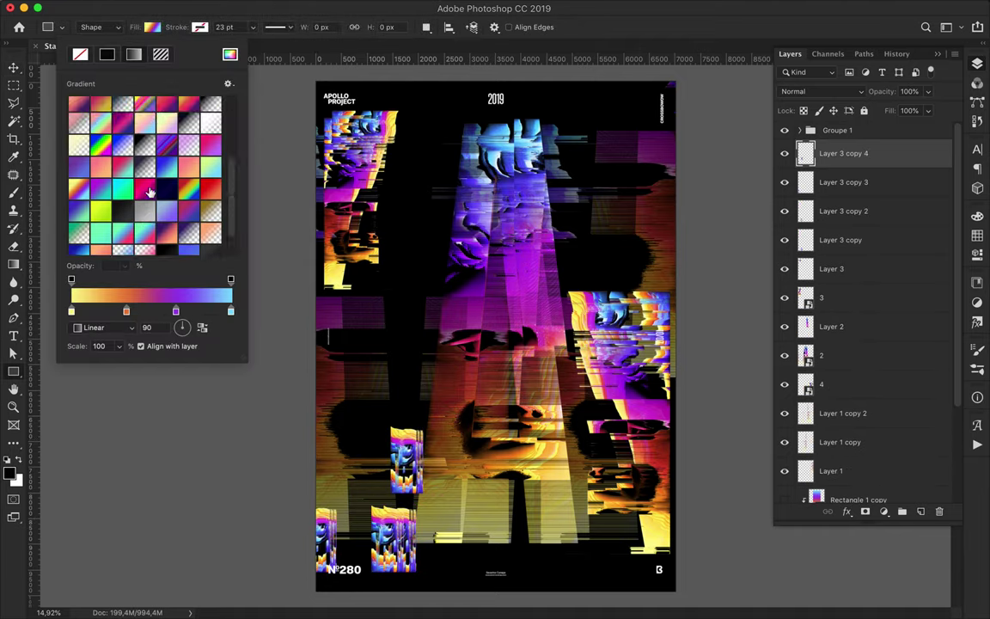
scroll(149, 190, "down", 1)
key("Escape")
Step: Draw a gray circle with the Ellipse tool and move it near the poster bottom
right_click(13, 371)
left_click(69, 402)
mouse_move(584, 214)
left_mouse_down()
mouse_move(646, 277)
mouse_move(600, 259)
left_mouse_up()
key("v")
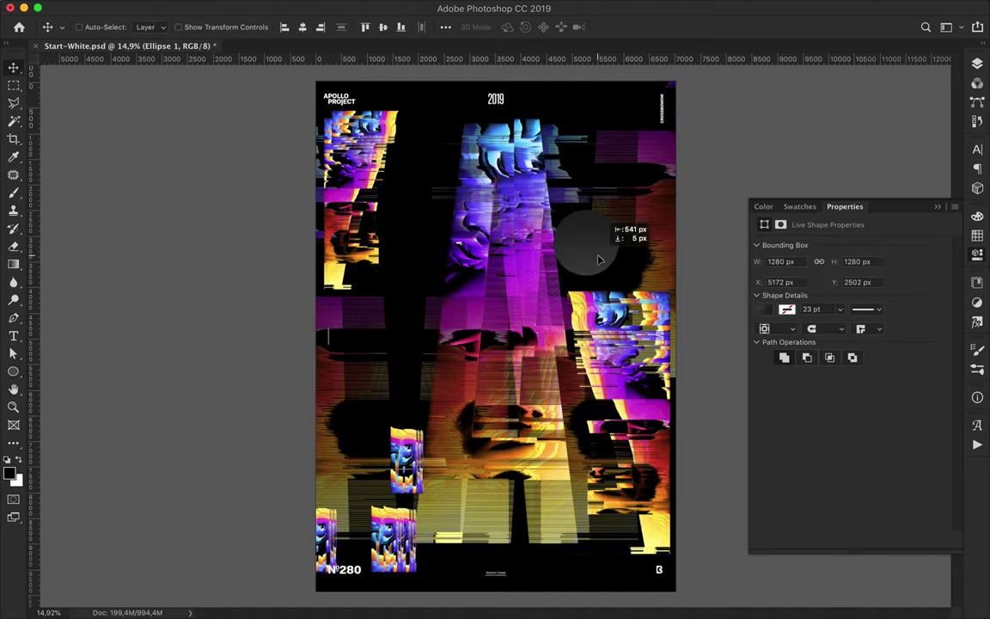
left_click(976, 66)
mouse_move(600, 258)
left_mouse_down()
mouse_move(591, 539)
mouse_move(578, 485)
left_mouse_up()
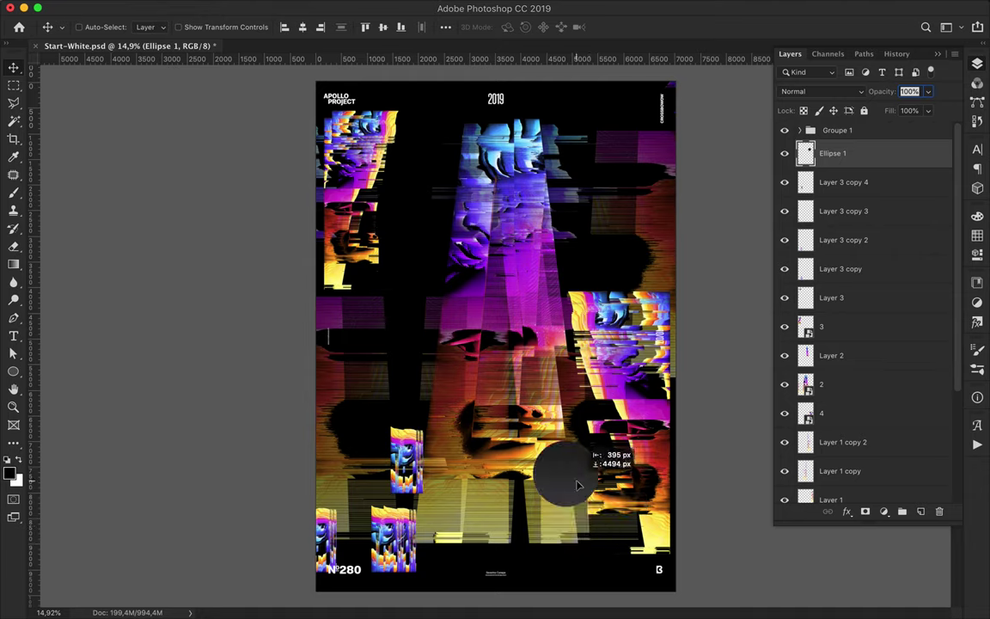
Step: Duplicate the circle and apply Gaussian Blur to the copy, keeping Normal blending
key("ctrl+j")
left_click(336, 7)
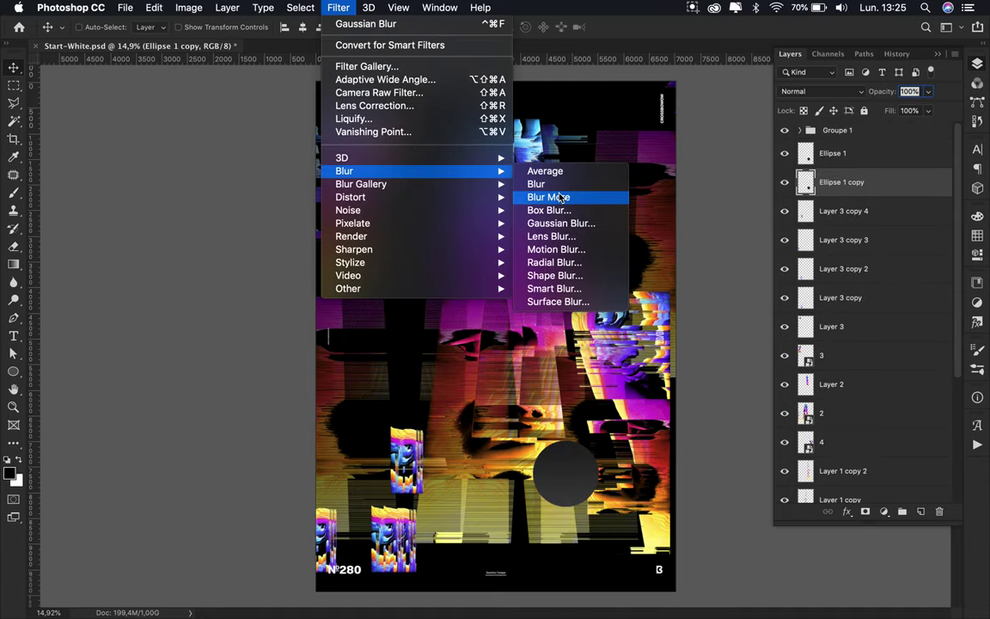
left_click(558, 221)
left_click(860, 93)
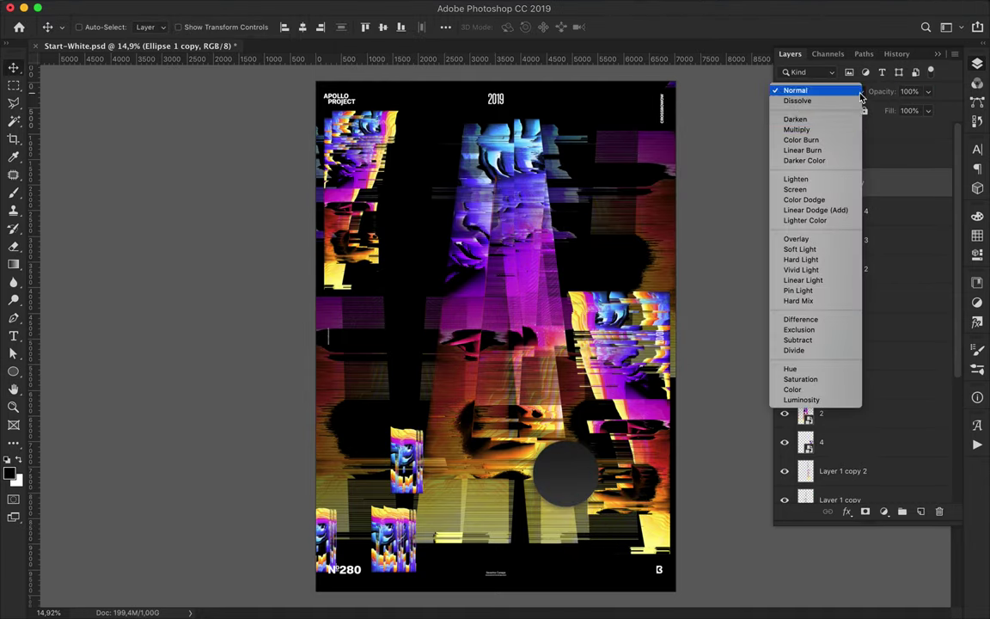
key("Escape")
left_click(846, 152)
left_click(847, 182)
Step: Move and resize a circle, add copies across the poster, and reorder them below layer 4
mouse_move(563, 478)
left_mouse_down()
mouse_move(567, 368)
mouse_move(599, 279)
mouse_move(559, 150)
left_mouse_up()
key("ctrl+t")
key("Return")
left_click_drag(877, 183, 881, 382)
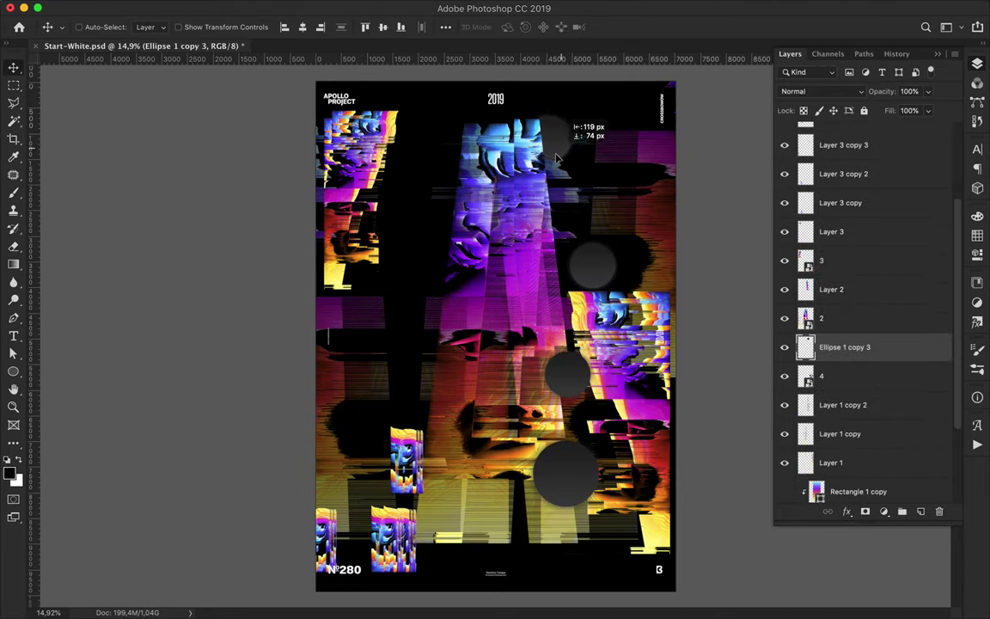
mouse_move(541, 148)
left_mouse_down()
mouse_move(465, 260)
mouse_move(335, 382)
mouse_move(667, 288)
left_mouse_up()
left_click_drag(873, 348, 873, 391)
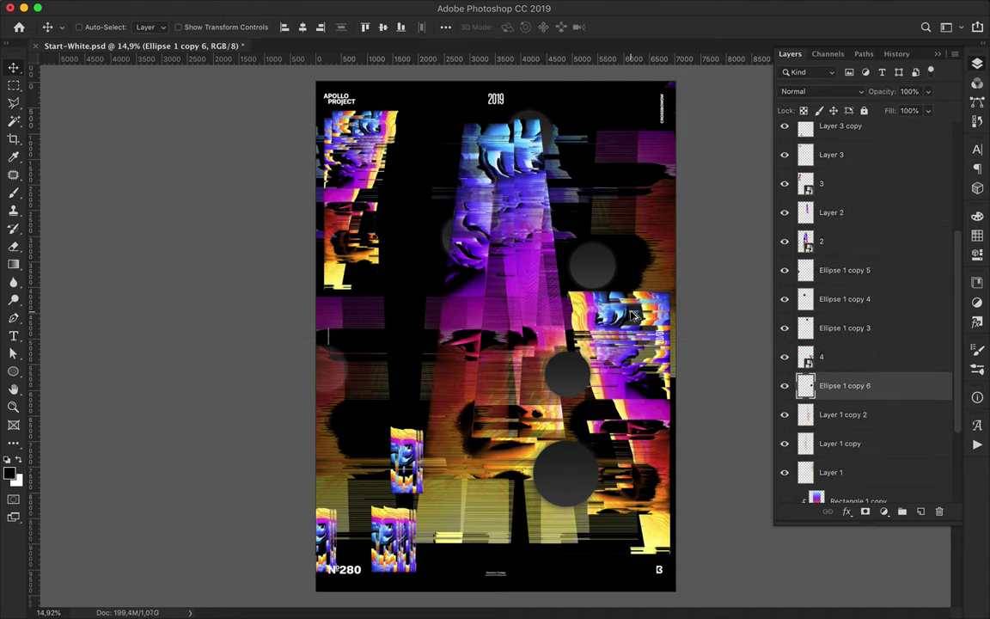
left_click_drag(868, 391, 849, 336)
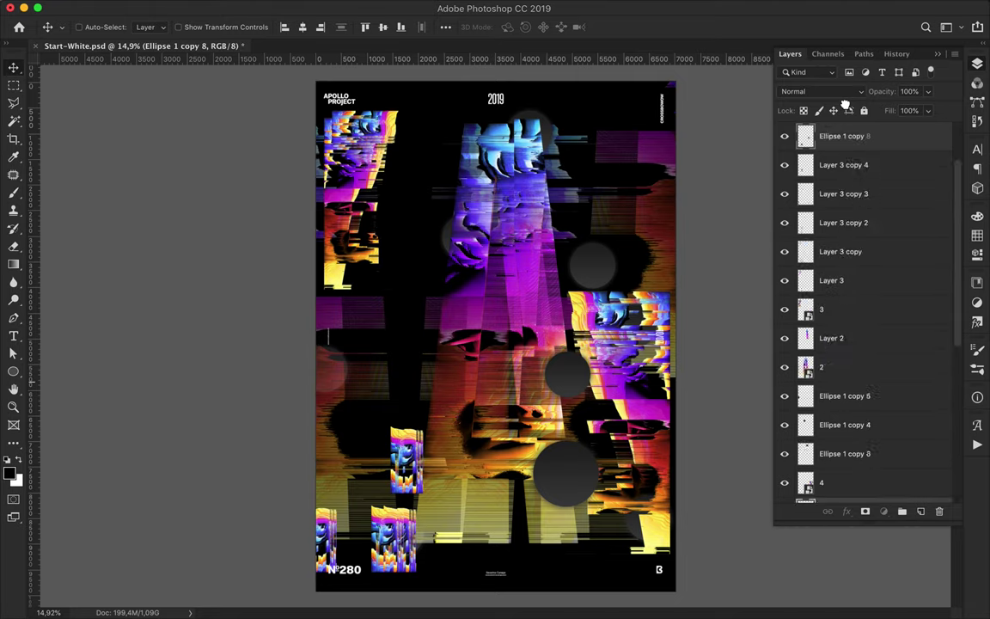
Step: Duplicate a circle to the upper-left, move copy 9 down the stack, and shrink Ellipse 1 copy 2
left_click_drag(404, 544, 413, 544)
left_click_drag(557, 483, 391, 204)
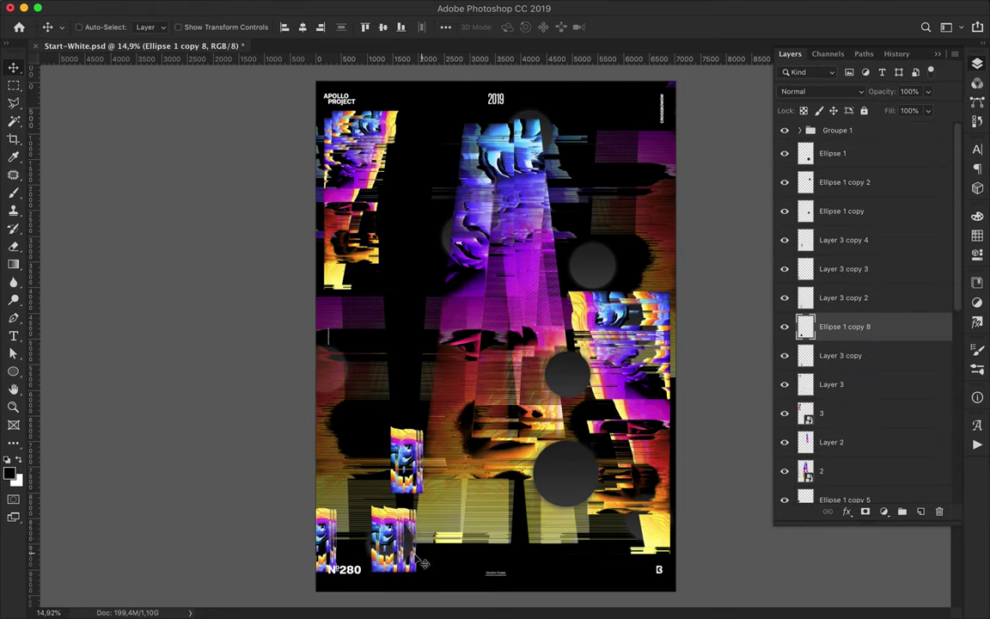
left_click_drag(847, 326, 858, 366)
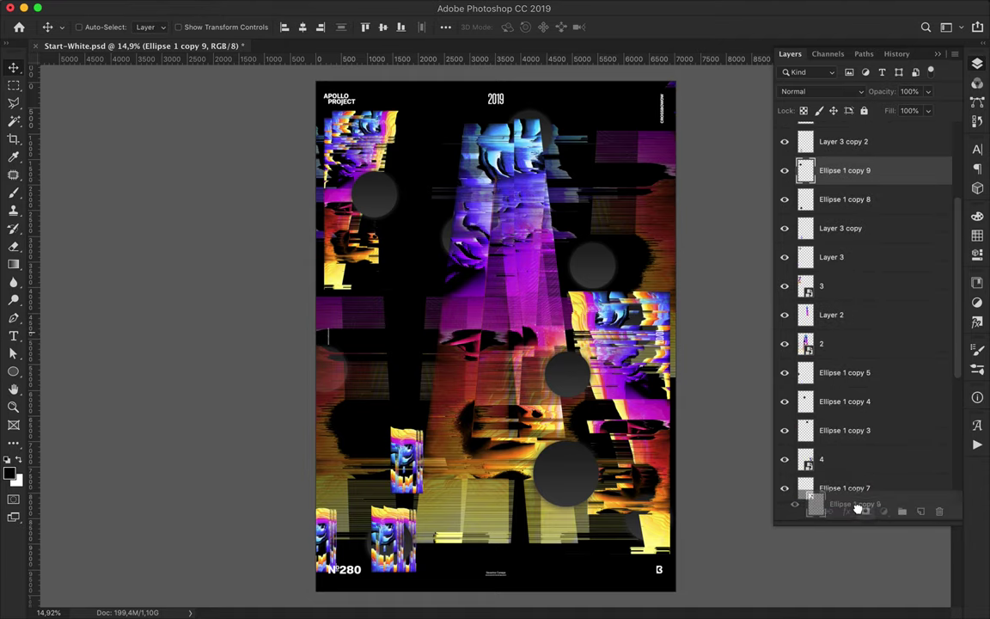
left_click(601, 260)
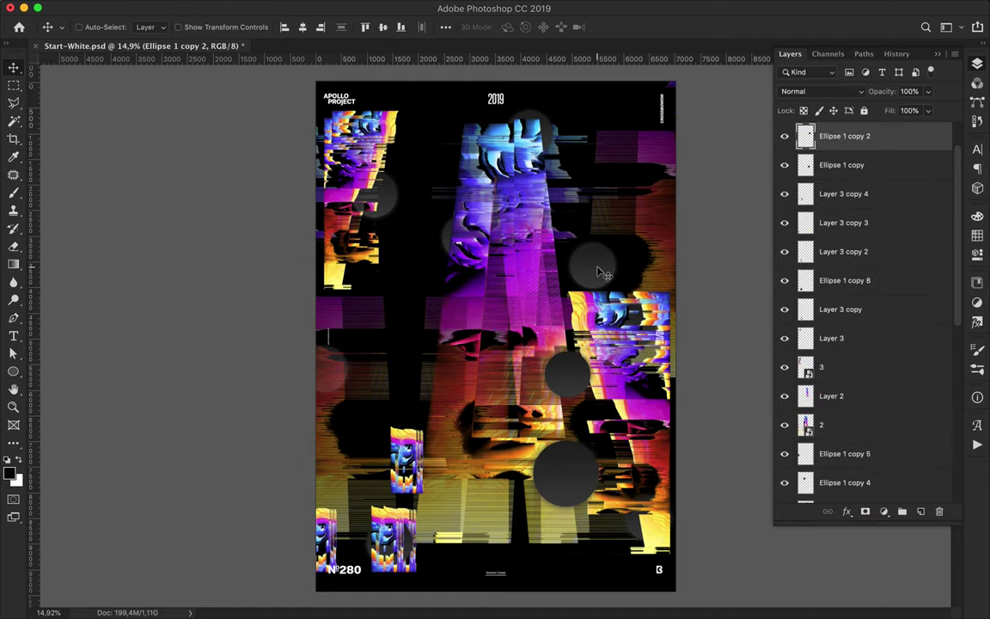
key("ctrl+t")
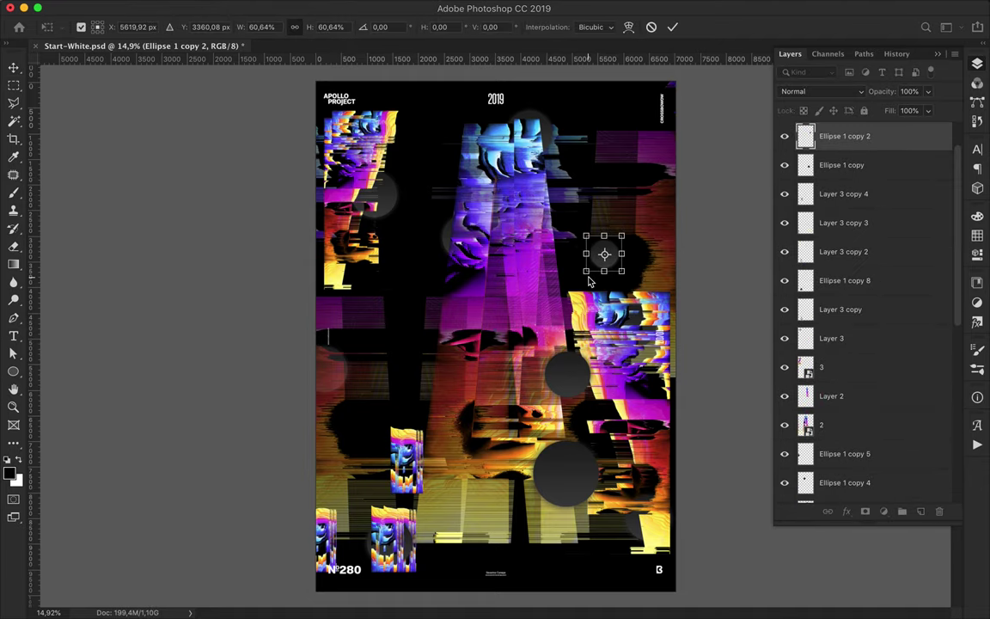
key("Return")
Step: Spread more circle copies toward the lower right and top-left, reordering them in the stack
left_click_drag(590, 281, 625, 364, "alt")
left_click_drag(846, 136, 863, 424)
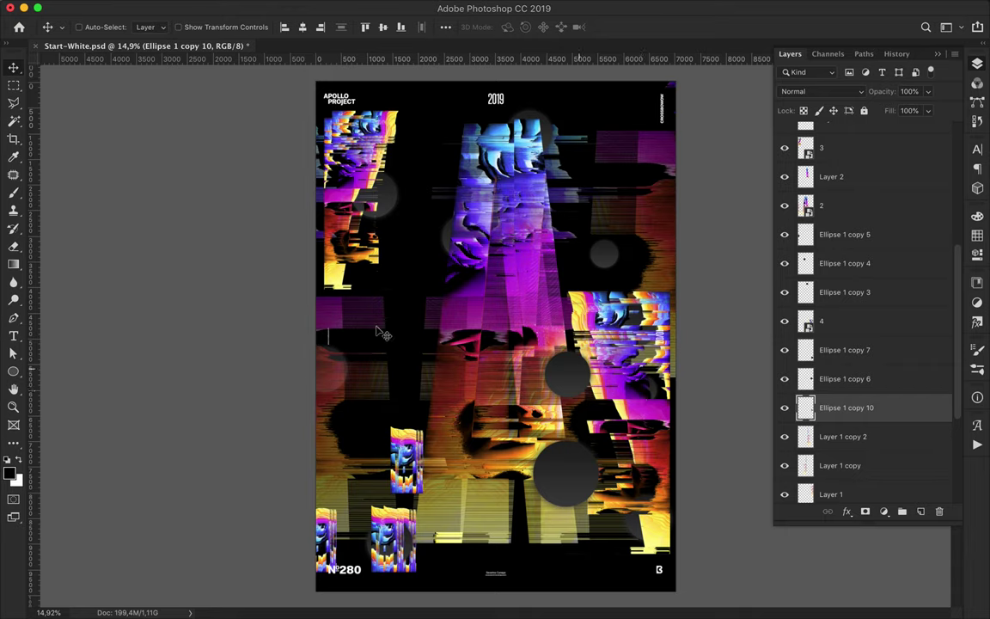
left_click_drag(470, 544, 467, 538, "alt")
mouse_move(514, 337)
left_mouse_down("alt")
mouse_move(387, 375)
mouse_move(336, 423)
mouse_move(385, 125)
left_mouse_up("alt")
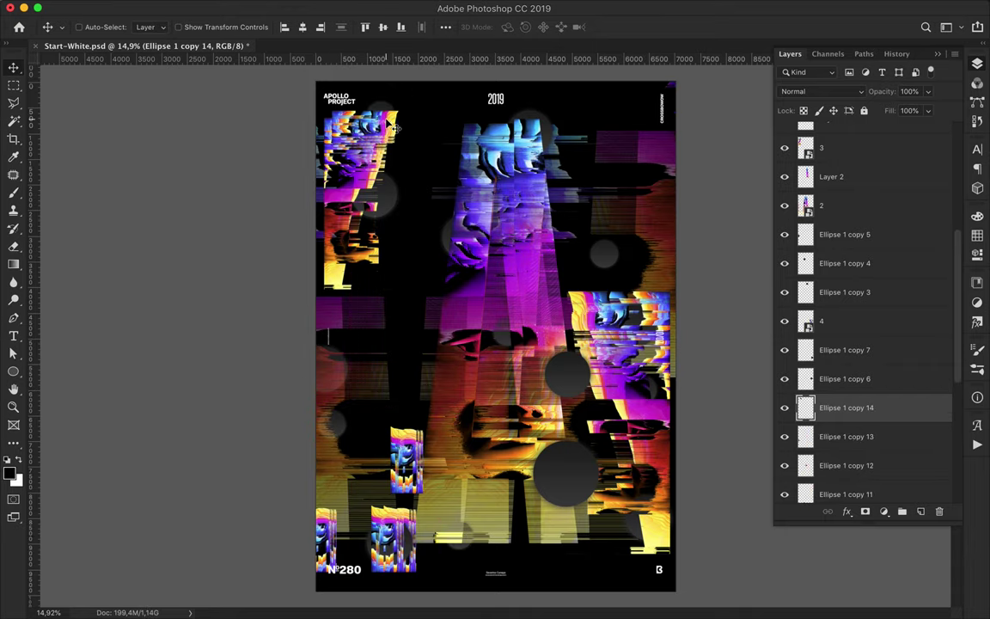
key("u")
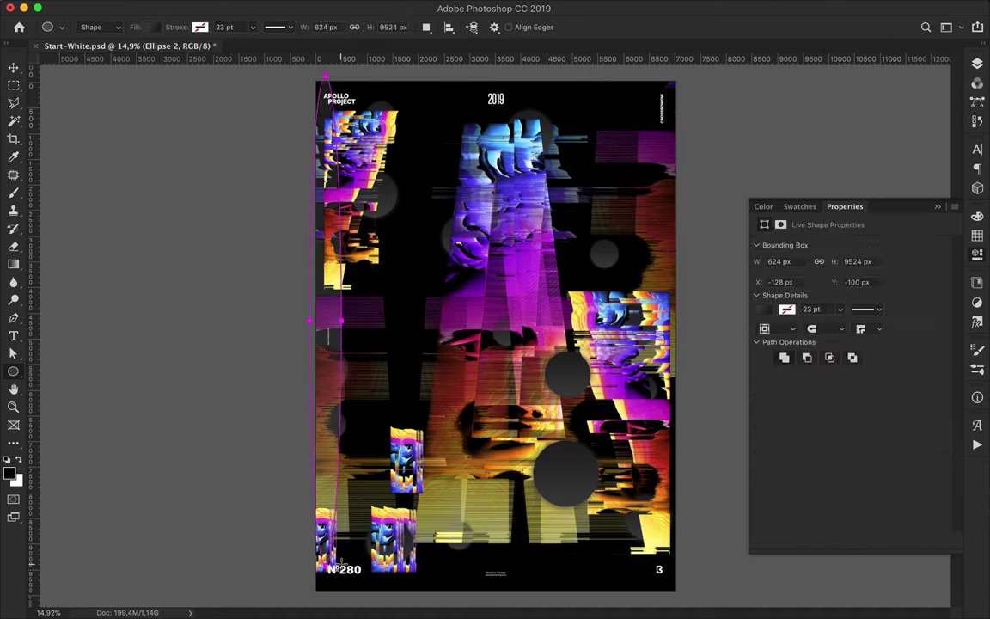
Step: Draw a tall thin bar on the left edge and a taller black bar across the bottom
left_click_drag(15, 378, 60, 334)
left_click_drag(305, 74, 322, 604)
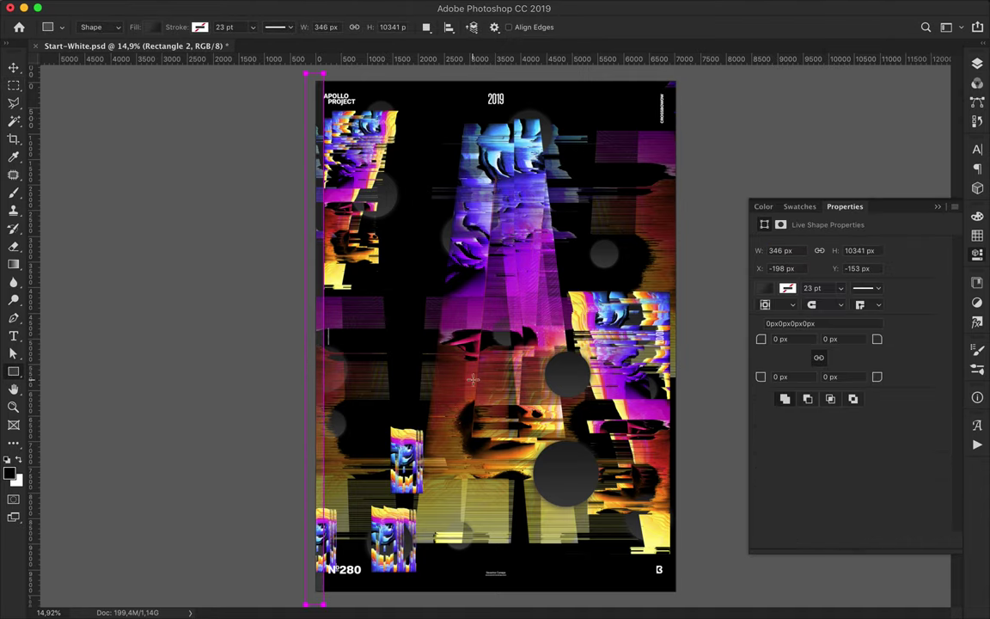
mouse_move(615, 601)
left_mouse_down()
mouse_move(585, 593)
mouse_move(550, 603)
left_mouse_up()
key("v")
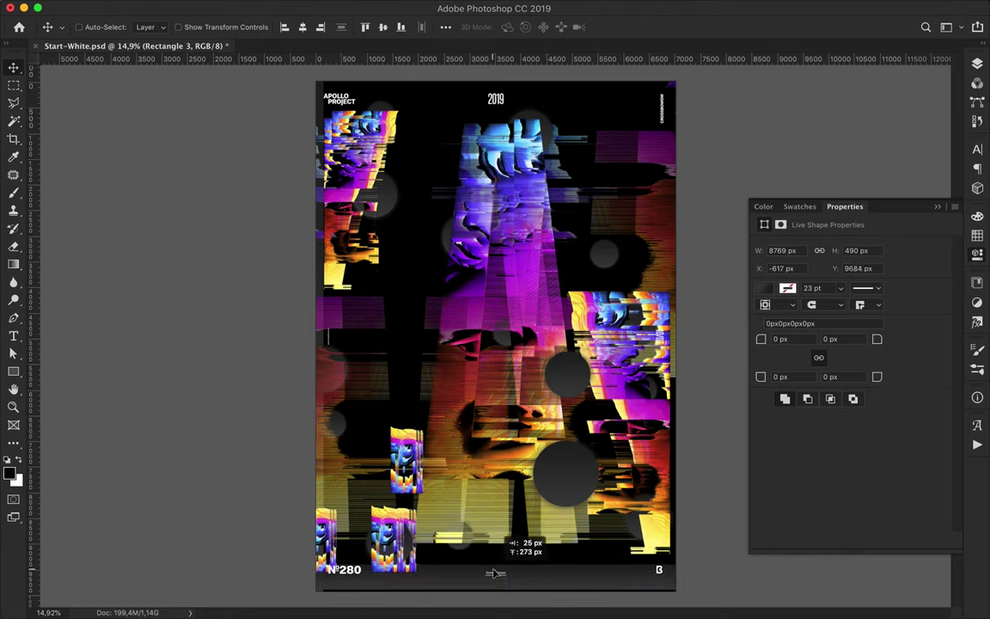
key("ctrl+t")
left_click_drag(514, 583, 513, 557)
key("Return")
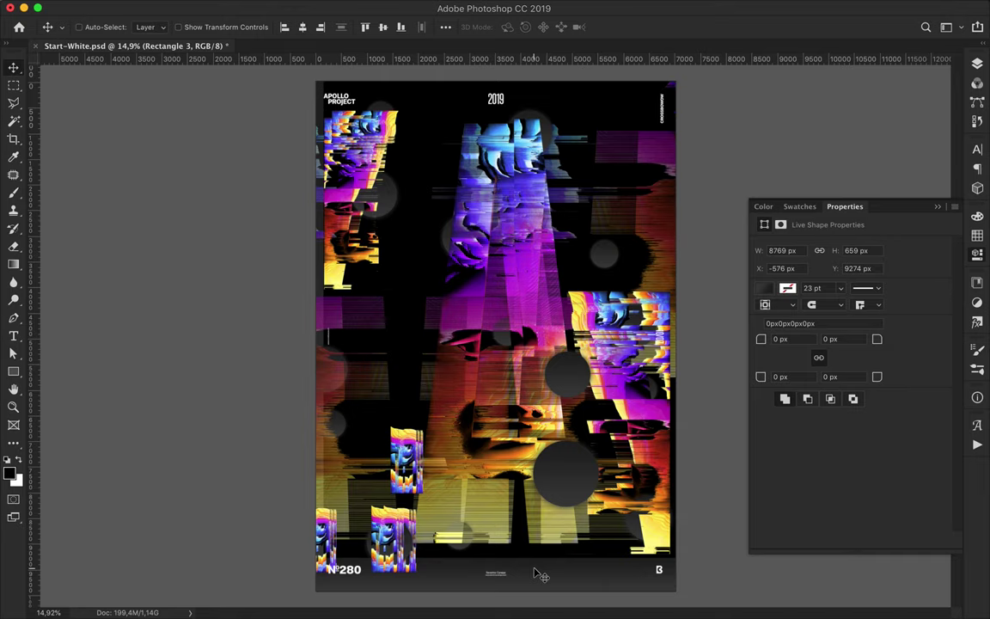
Step: Draw six thin vertical lines down the poster, at left, centre and right
key("u")
left_click_drag(420, 411, 417, 411)
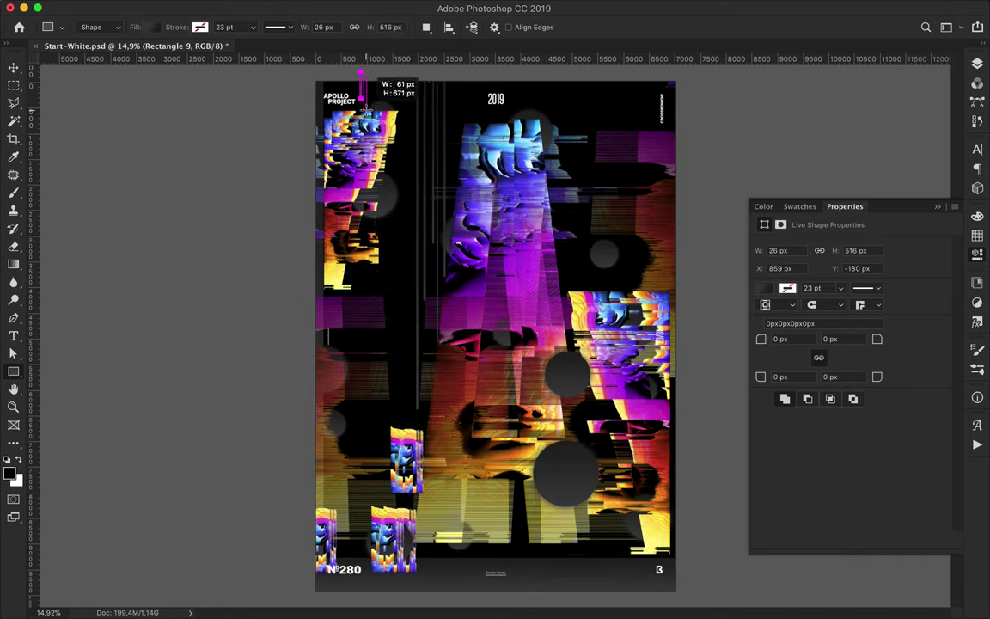
left_click_drag(409, 449, 410, 603)
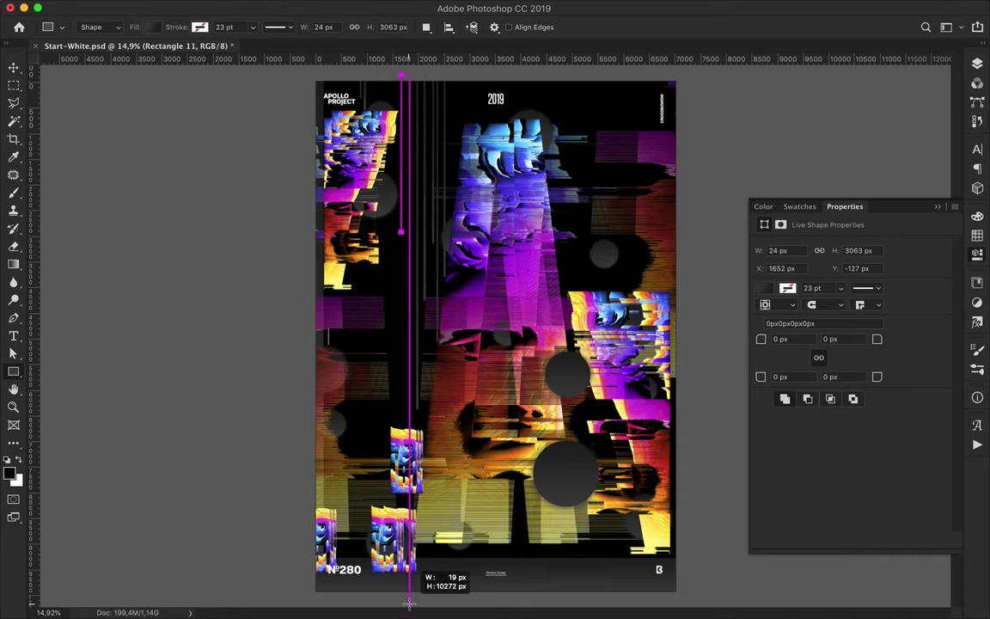
left_click_drag(467, 488, 466, 489)
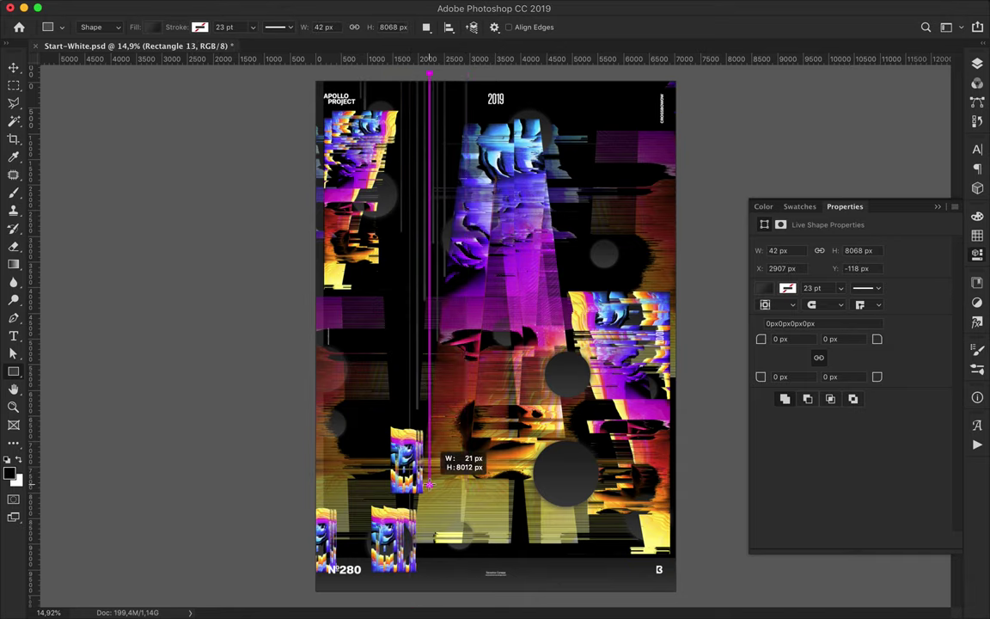
left_click_drag(382, 409, 382, 410)
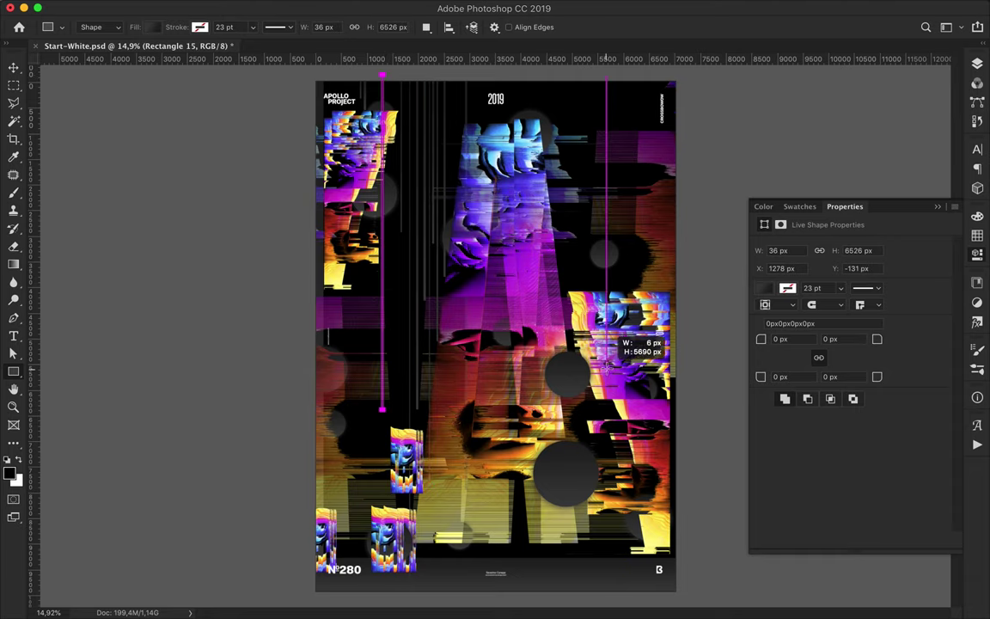
left_click_drag(621, 526, 615, 565)
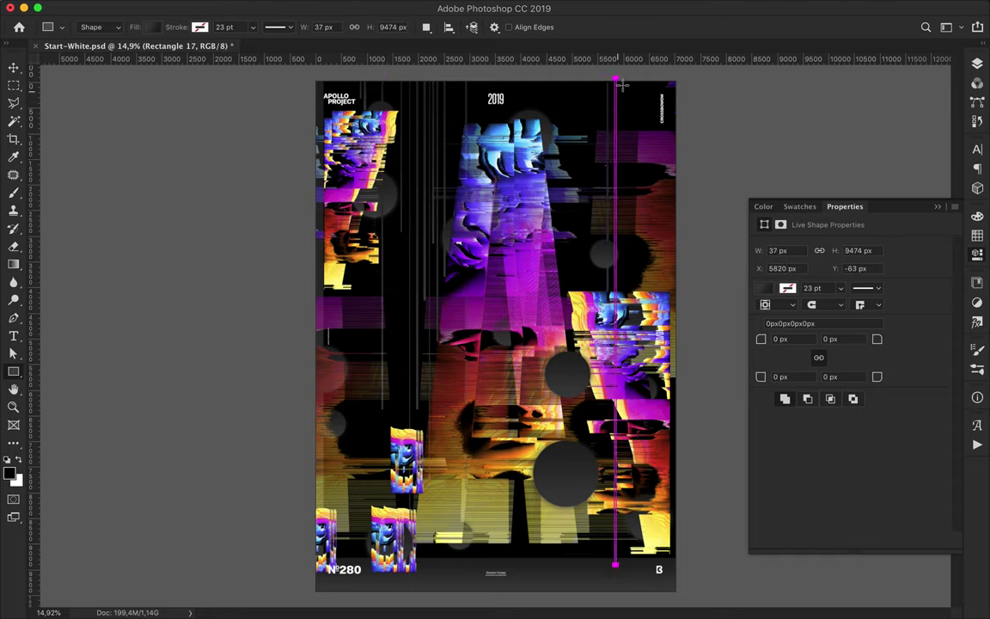
left_click_drag(622, 255, 623, 296)
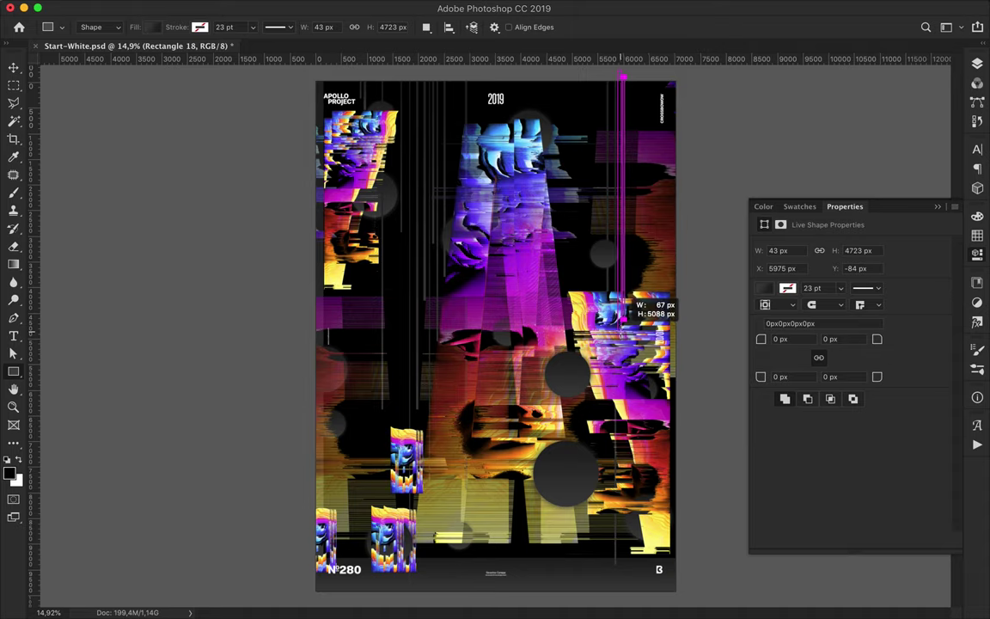
key("v")
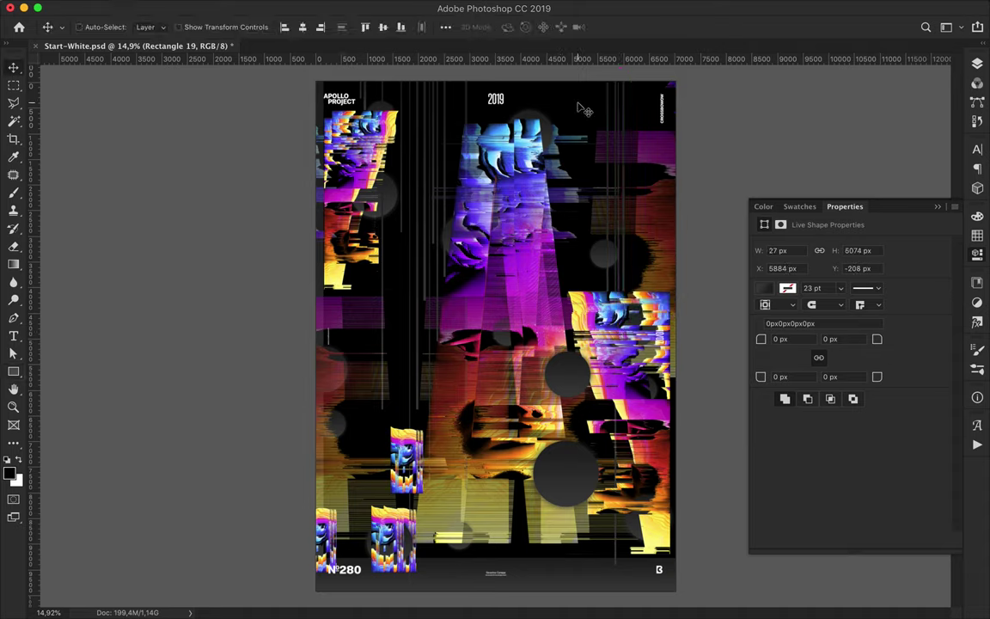
left_click(976, 64)
Step: Restack the line layers, reposition small glitch pieces and duplicate a glitch image to the bottom centre
scroll(882, 400, "down", 3)
left_click(862, 475, "shift")
scroll(857, 436, "down", 3)
mouse_move(858, 436)
left_mouse_down()
mouse_move(854, 558)
mouse_move(863, 366)
left_mouse_up()
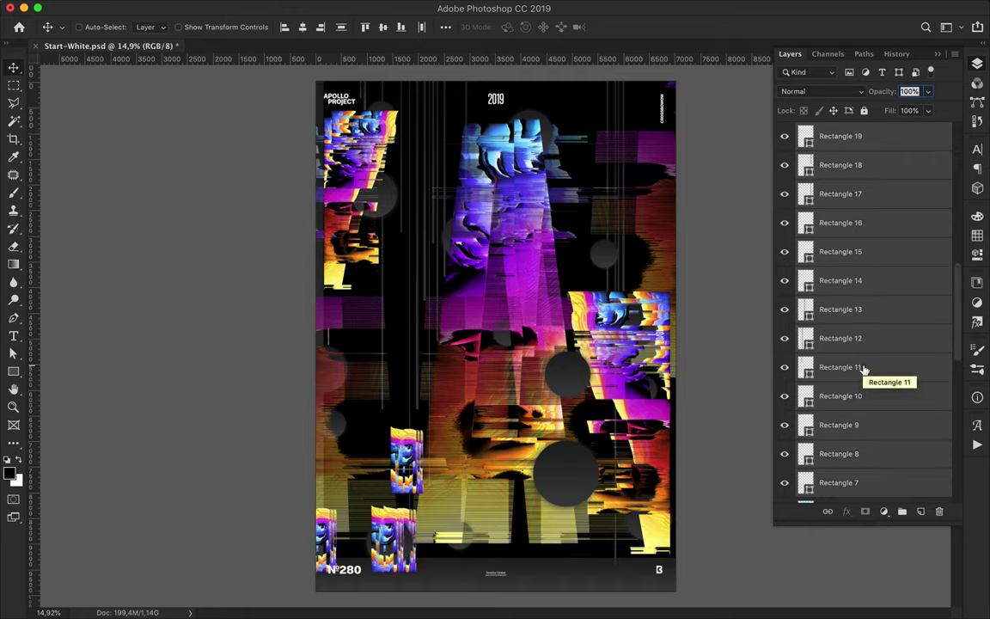
left_click_drag(326, 528, 336, 492)
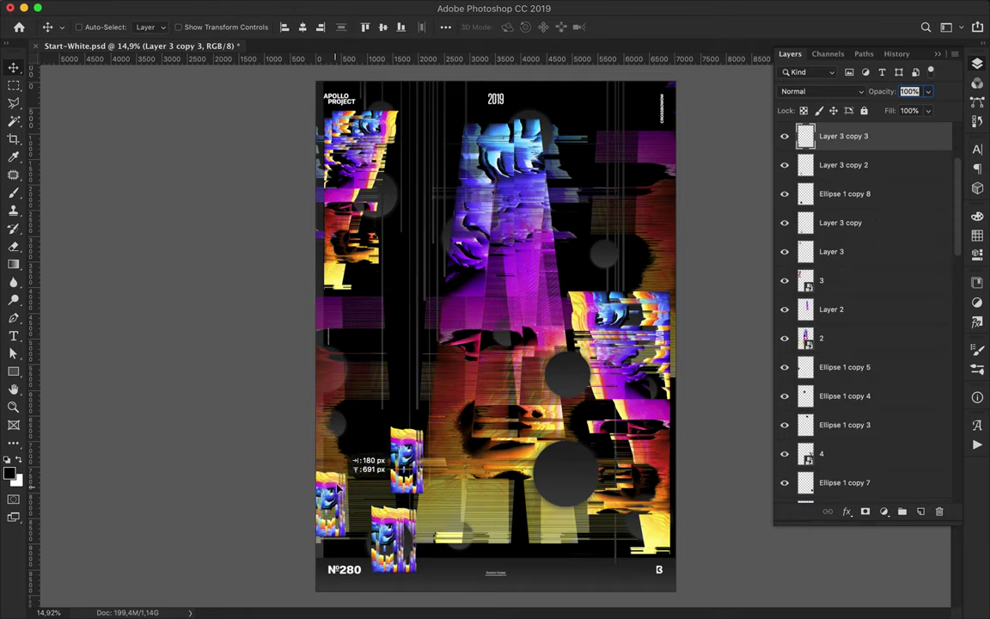
mouse_move(391, 535)
left_mouse_down()
mouse_move(413, 526)
mouse_move(550, 563)
left_mouse_up()
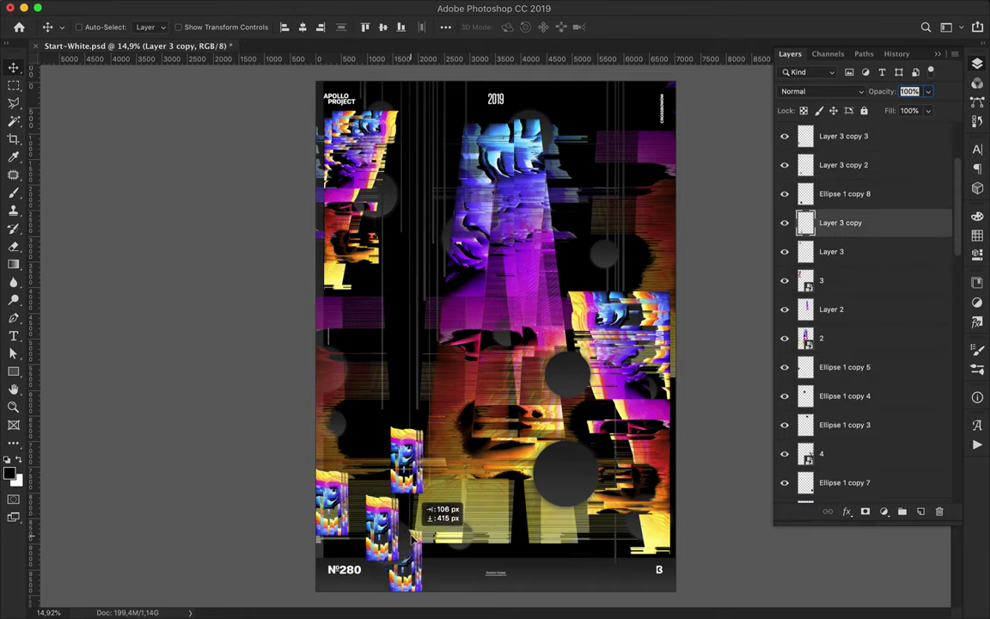
mouse_move(842, 222)
left_mouse_down()
mouse_move(846, 508)
mouse_move(829, 348)
left_mouse_up()
left_click_drag(524, 454, 592, 439)
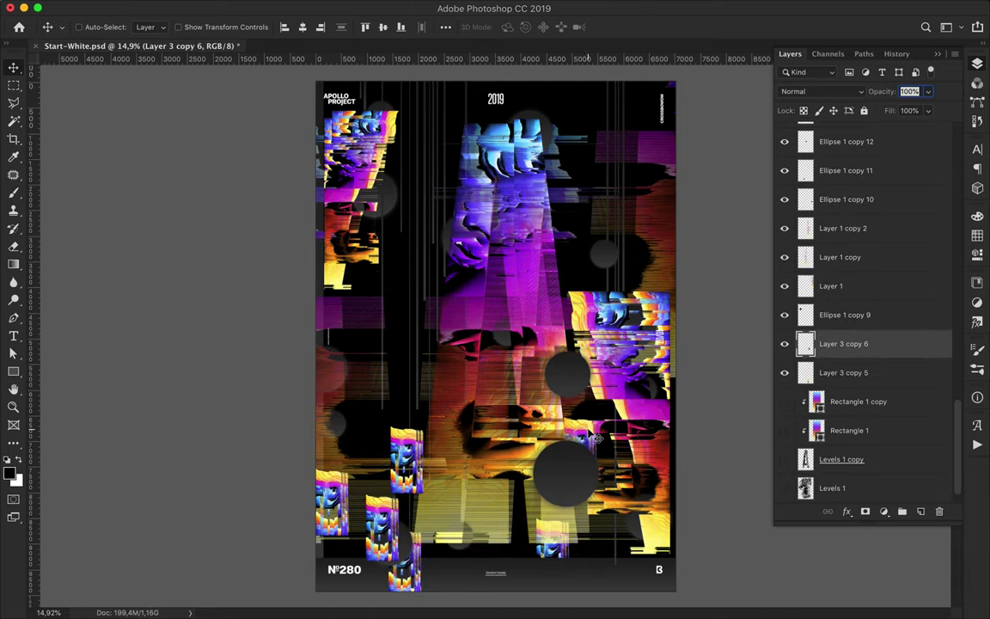
Step: Copy a marquee-selected fragment to its own layer and place copies lower down and at the left edge
key("m")
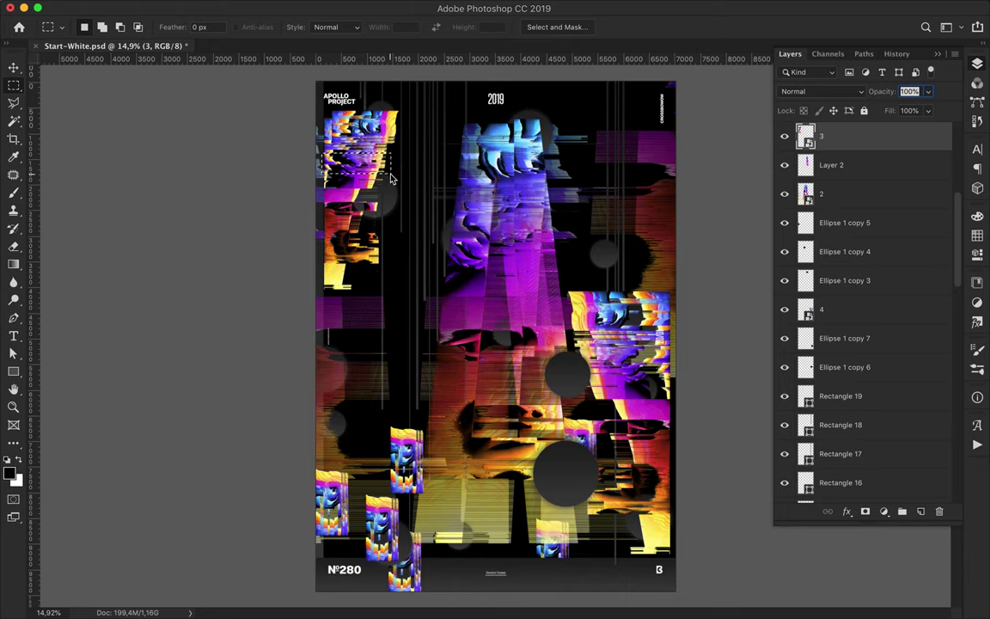
key("ctrl+j")
key("v")
mouse_move(398, 182)
left_mouse_down()
mouse_move(652, 276)
mouse_move(439, 451)
left_mouse_up()
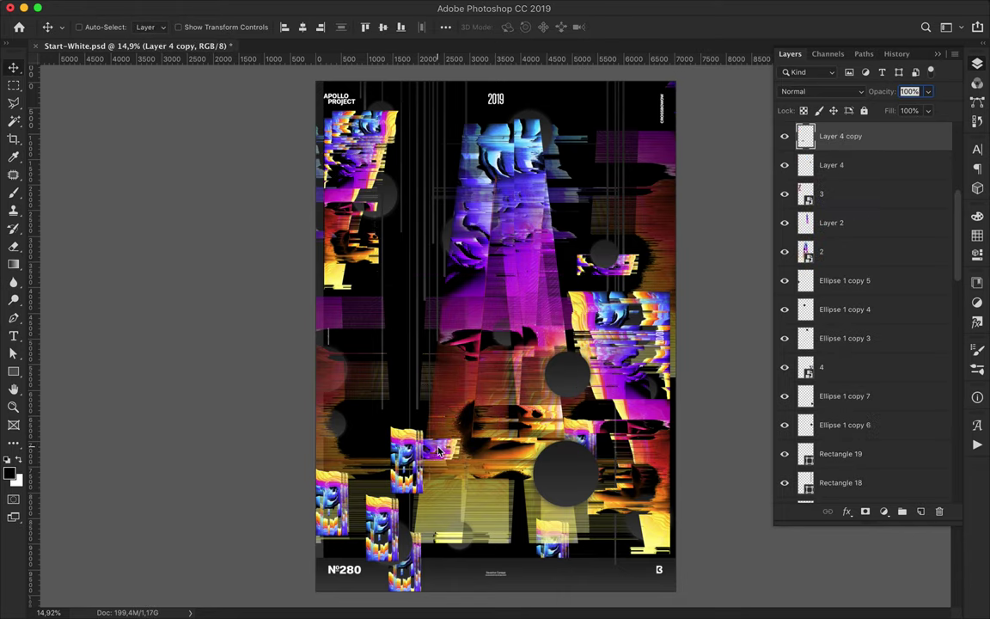
left_click_drag(318, 372, 318, 372)
Step: Rotate a fragment copy a quarter turn and move it to the lower left
left_click(627, 273, "alt")
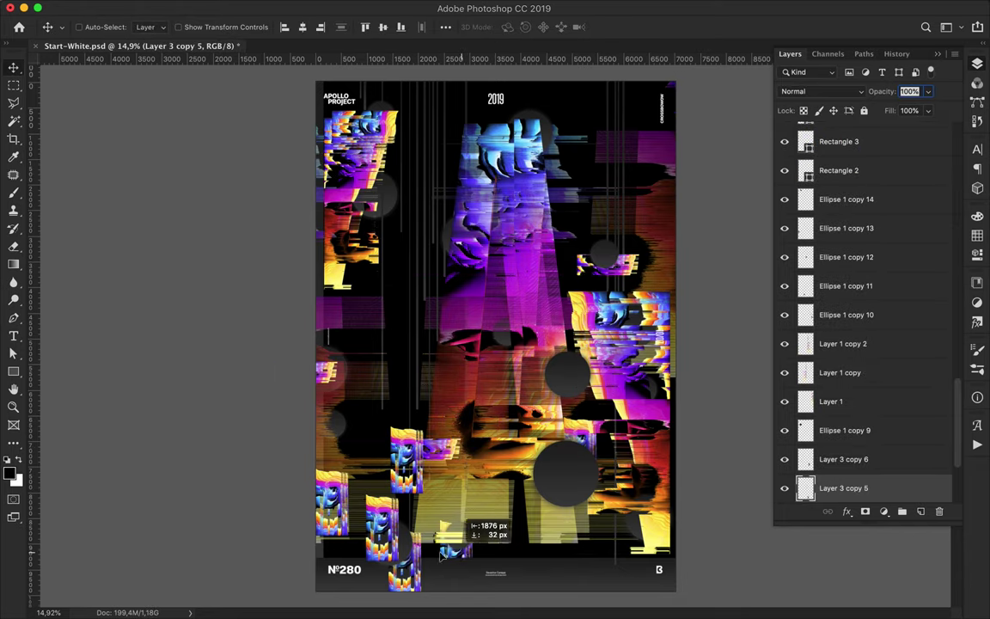
key("ctrl+t")
left_click_drag(640, 245, 584, 232)
mouse_move(574, 297)
left_mouse_down()
mouse_move(408, 415)
mouse_move(367, 481)
left_mouse_up()
key("Return")
Step: Copy a thin slice to a new layer and stretch it upward into a tall strip
key("m")
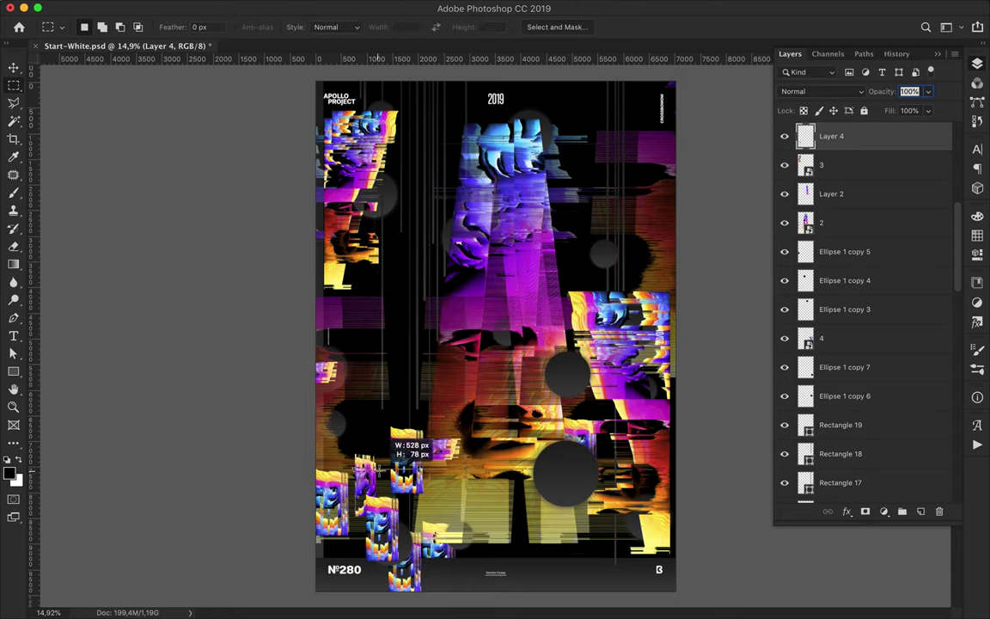
key("ctrl+j")
key("ctrl+t")
mouse_move(378, 430)
left_mouse_down()
mouse_move(373, 296)
mouse_move(388, 428)
mouse_move(413, 443)
mouse_move(446, 144)
mouse_move(437, 116)
left_mouse_up()
key("Return")
key("v")
Step: Duplicate the tall pink strip, placing copies at the top and bottom of the poster
mouse_move(860, 136)
left_mouse_down()
mouse_move(864, 519)
mouse_move(859, 382)
left_mouse_up()
mouse_move(441, 140)
left_mouse_down()
mouse_move(595, 295)
mouse_move(462, 442)
mouse_move(408, 541)
left_mouse_up()
left_click(360, 478, "super")
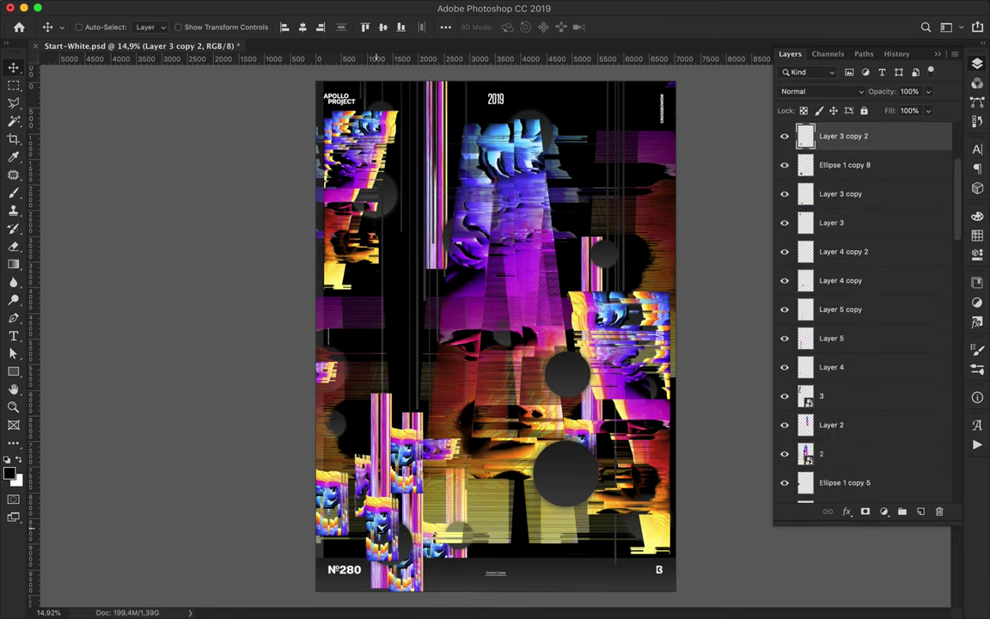
left_click(366, 404, "super")
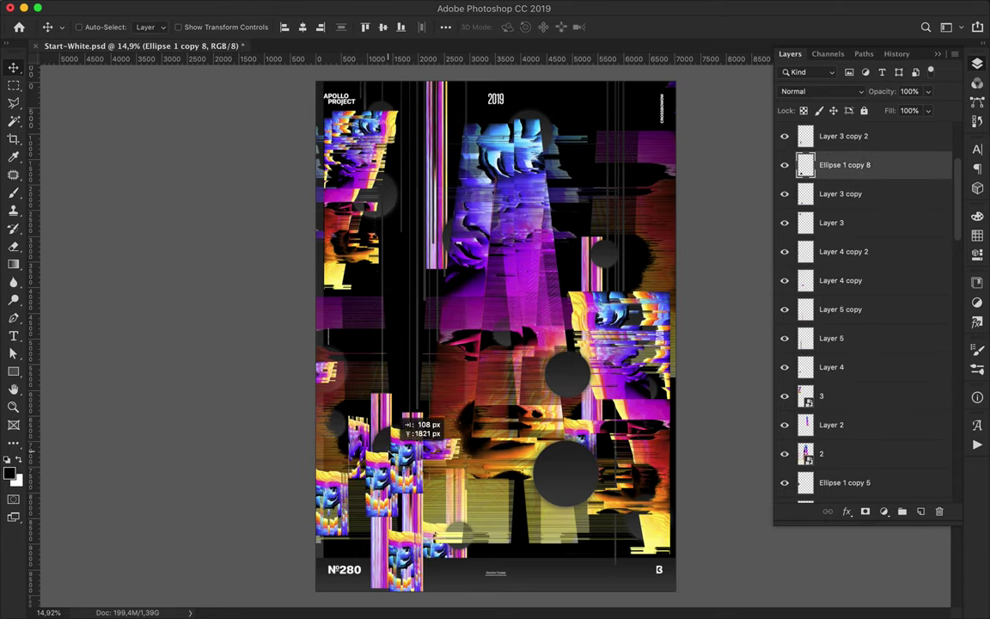
left_click_drag(384, 517, 398, 608)
left_click(414, 496, "super")
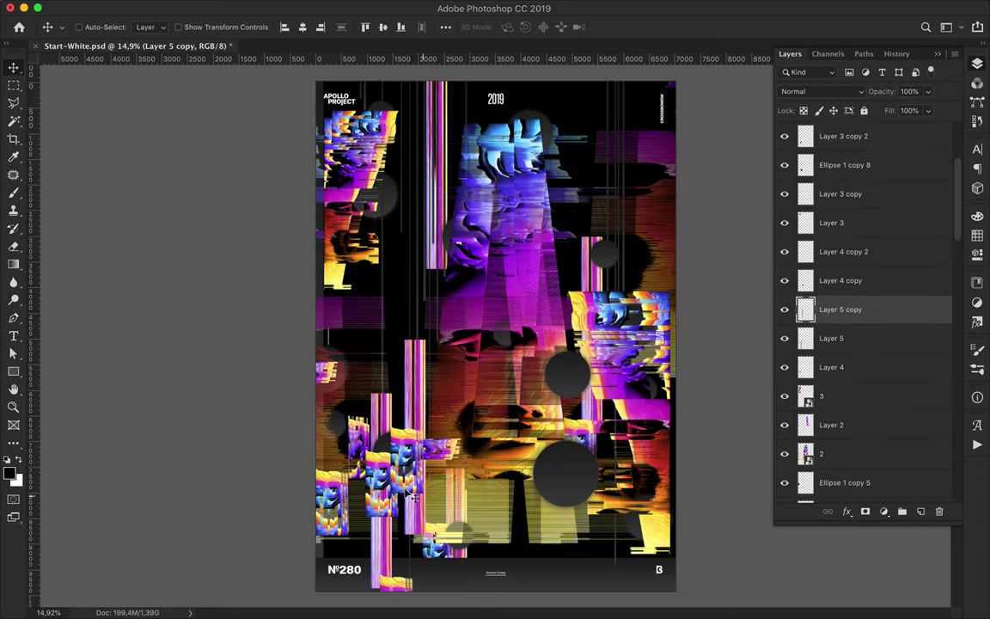
left_click(432, 122, "super")
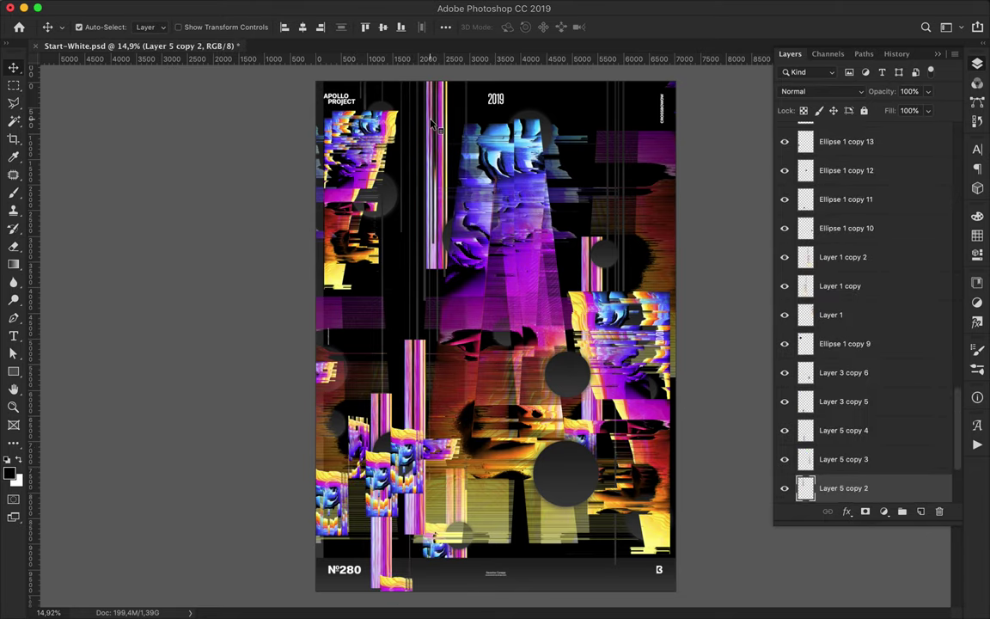
mouse_move(443, 125)
left_mouse_down()
mouse_move(444, 111)
mouse_move(443, 128)
left_mouse_up()
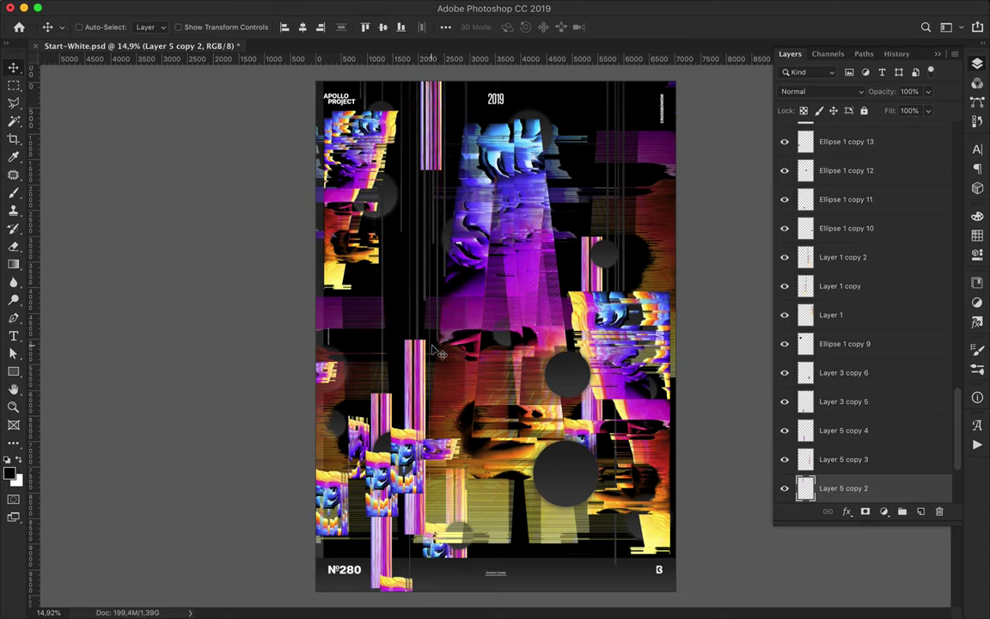
Step: Duplicate and restack extra gray circles across the poster, shift one right, then save
left_click(395, 316)
left_click_drag(402, 508, 386, 412)
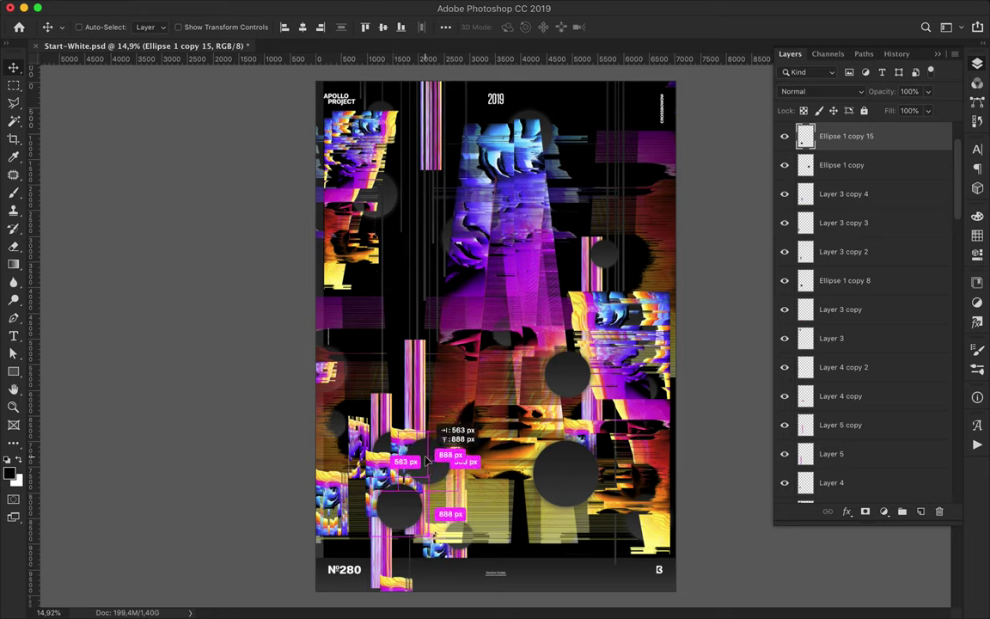
left_click_drag(846, 136, 846, 288)
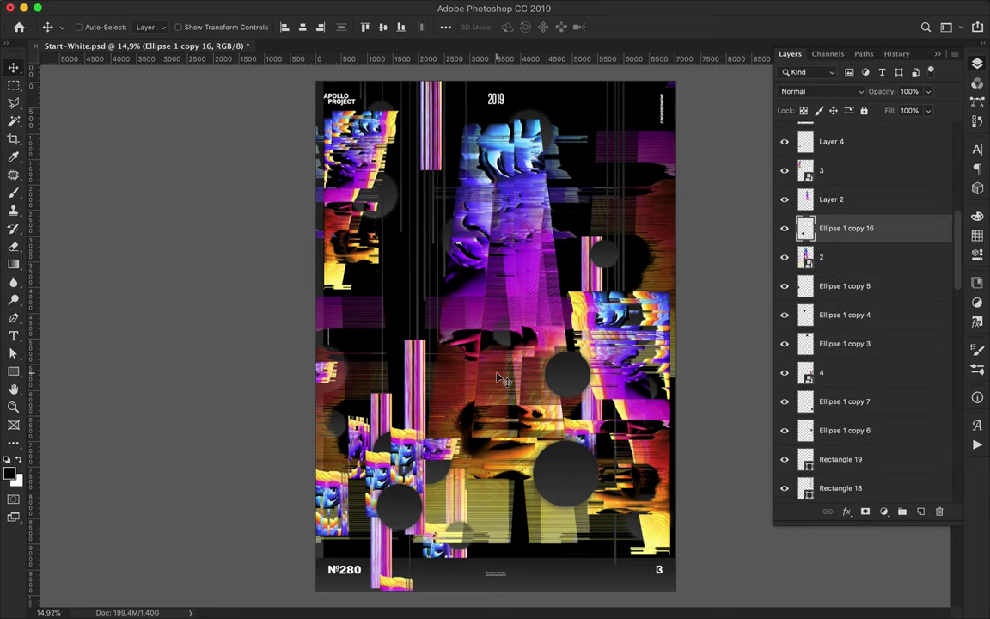
mouse_move(514, 344)
left_mouse_down()
mouse_move(668, 345)
mouse_move(680, 313)
left_mouse_up()
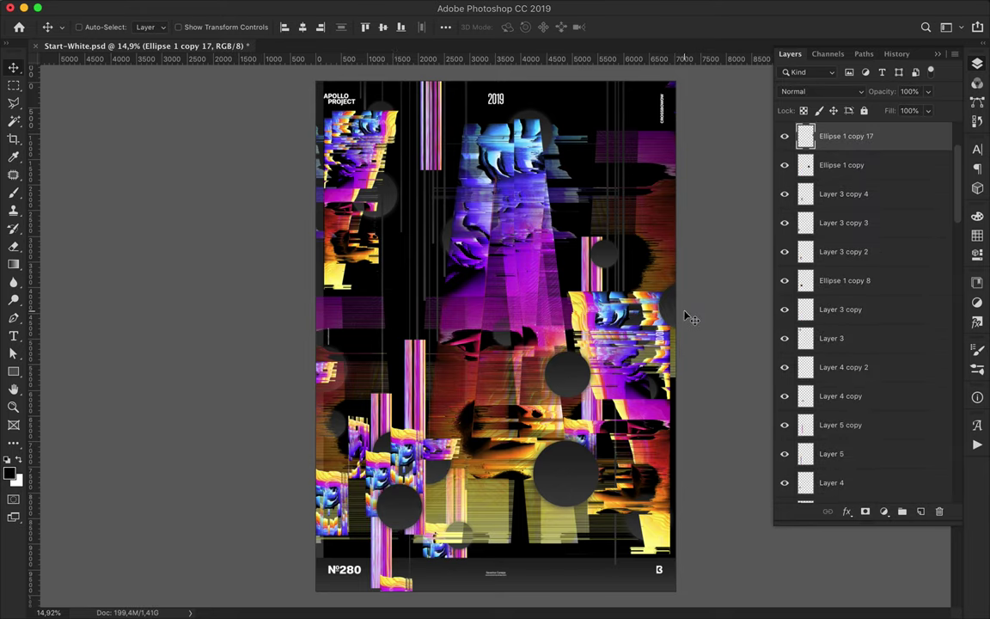
mouse_move(581, 462)
left_mouse_down()
mouse_move(412, 457)
mouse_move(327, 365)
left_mouse_up()
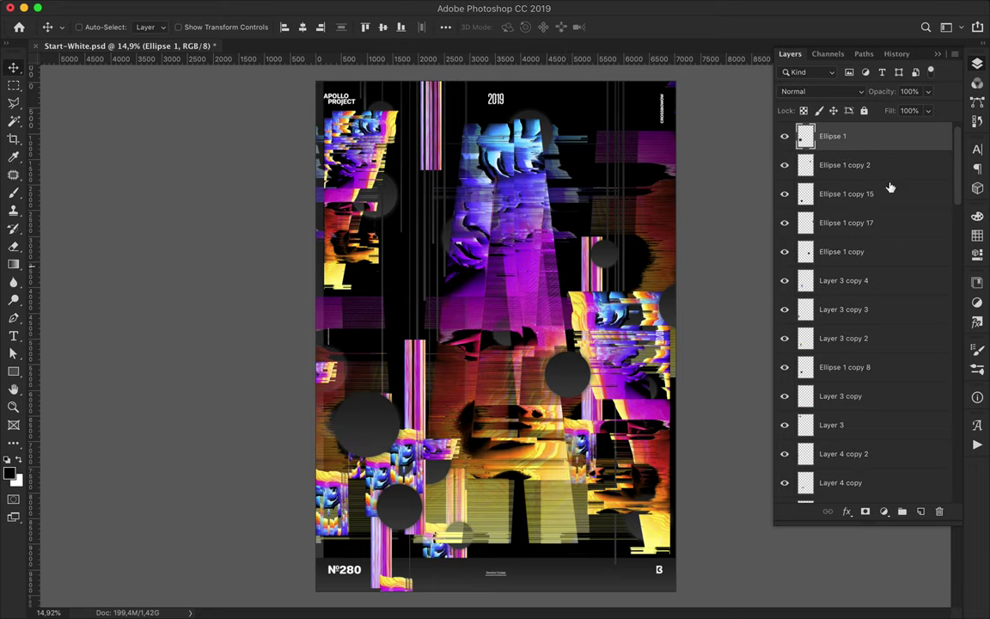
mouse_move(574, 381)
left_mouse_down()
mouse_move(624, 434)
mouse_move(657, 434)
left_mouse_up()
left_click(524, 412)
left_click(506, 342)
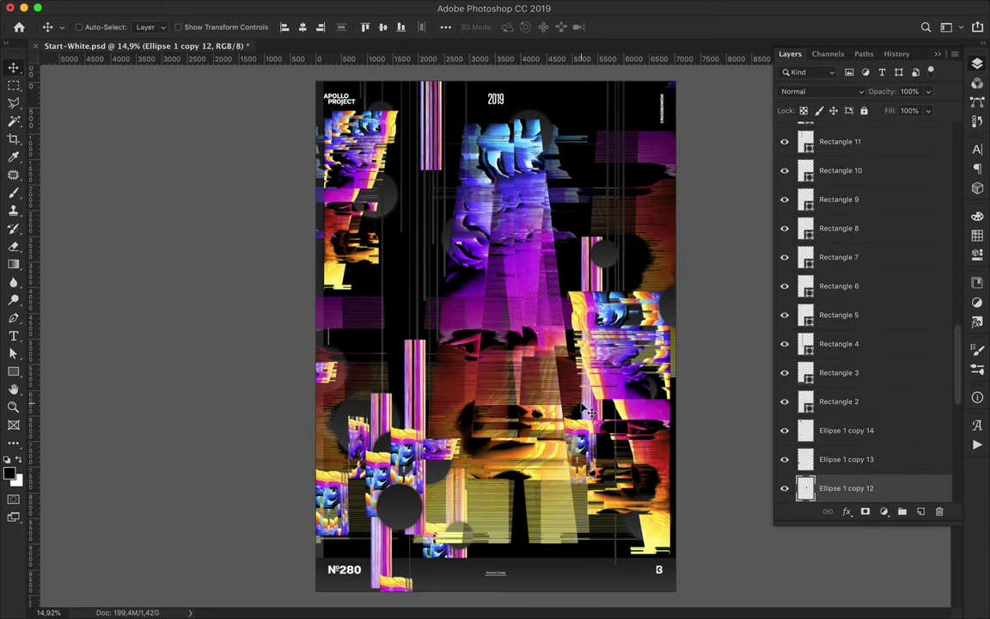
key("super+s")
Step: Bring the saved Apollo poster window forward so the finished design shows alone
left_click(693, 7)
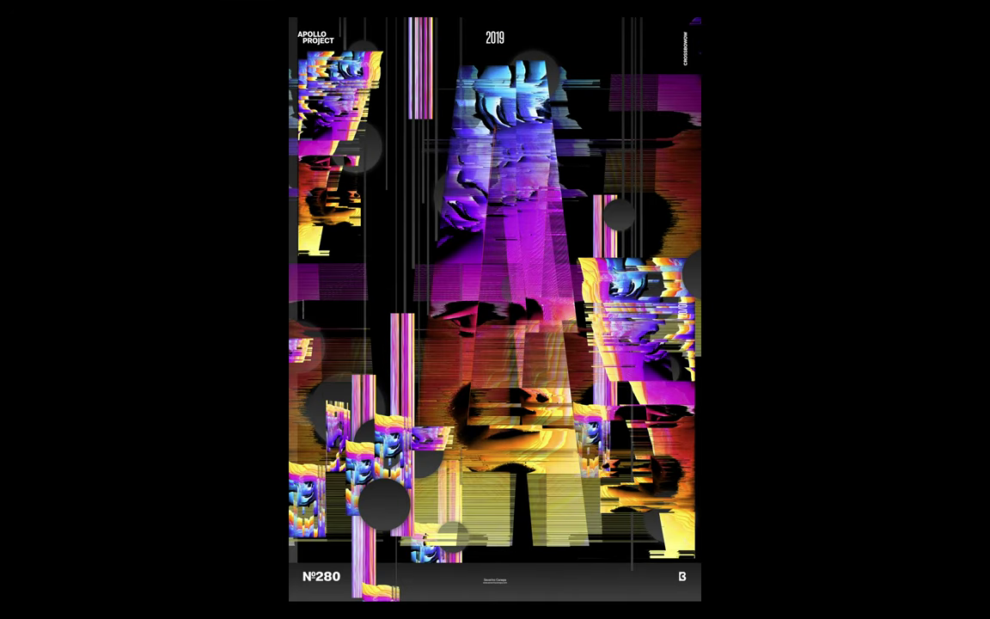